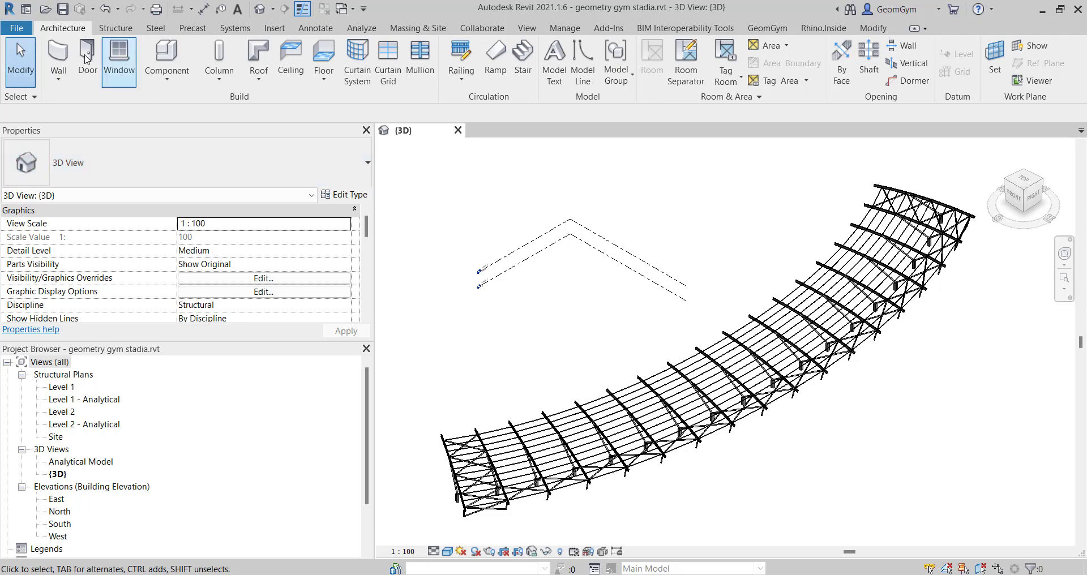
Step: Export the geometry gym stadia project to IFC using the In-Session Setup with IFC 2x3 Coordination View 2.0
left_click(16, 27)
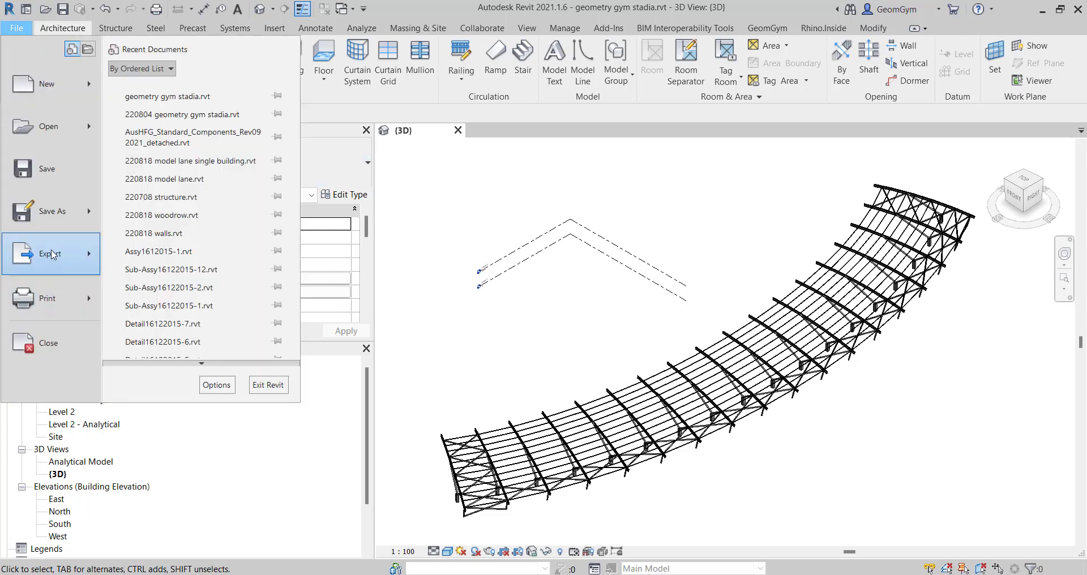
mouse_move(51, 263)
left_click(168, 293)
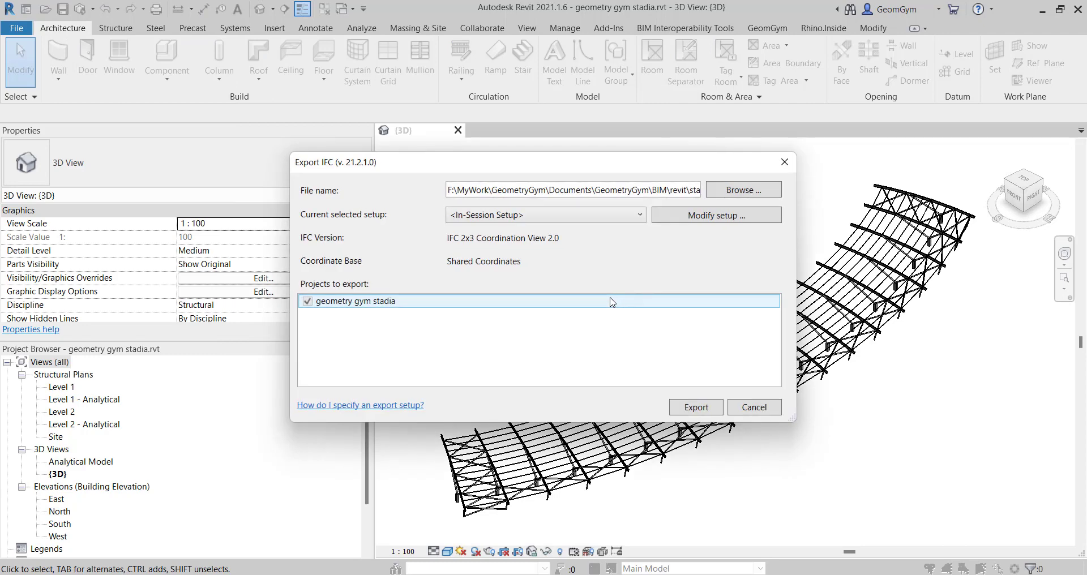
left_click(674, 220)
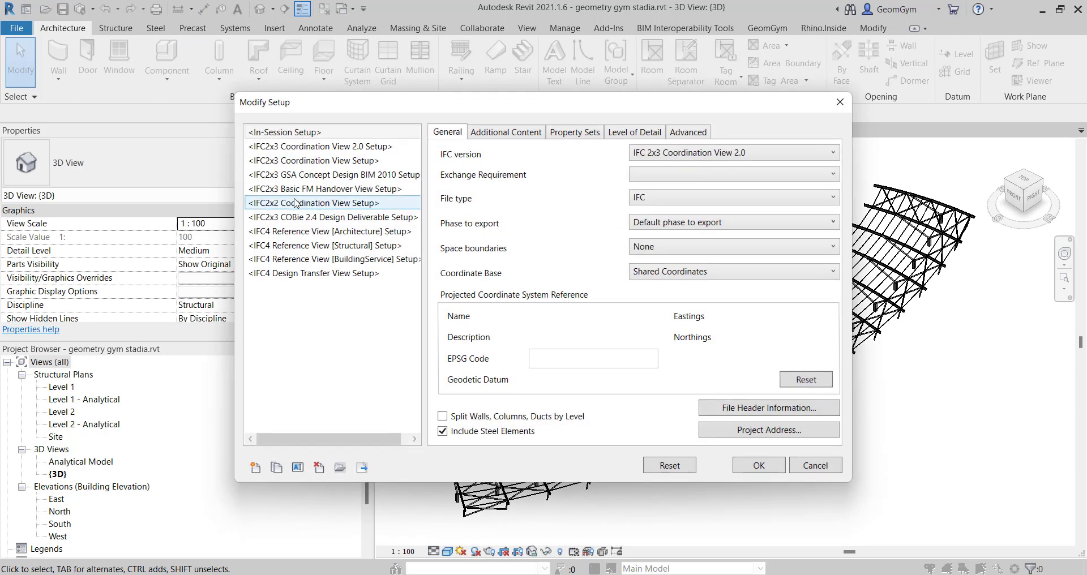
left_click(815, 466)
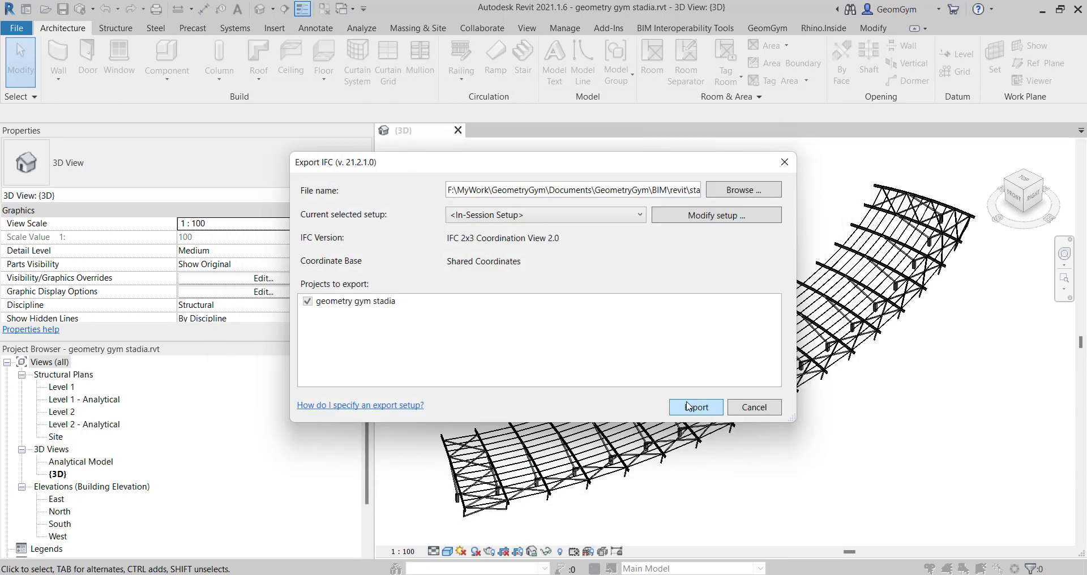
left_click(687, 409)
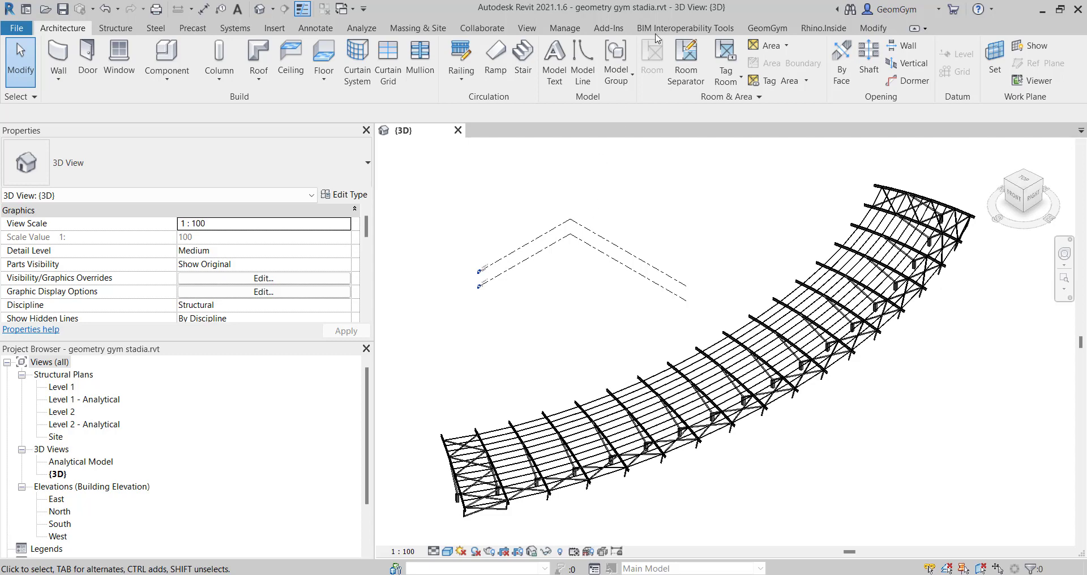
Step: Inspect the element data of the 410UB53.7 girder on the second frame with Revit Lookup's Snoop Current Selection
left_click(768, 28)
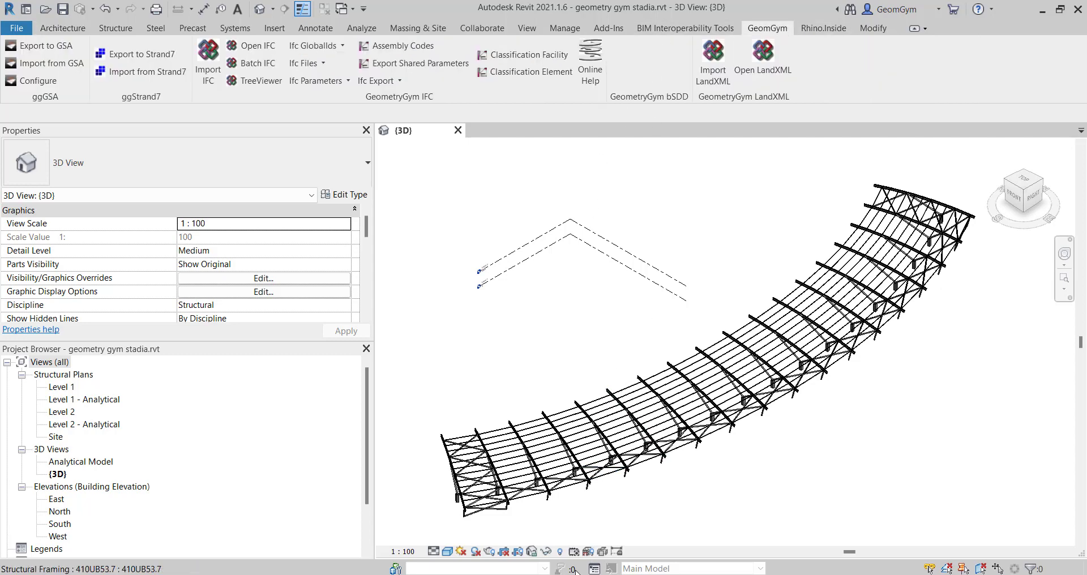
scroll(489, 498, "up", 4)
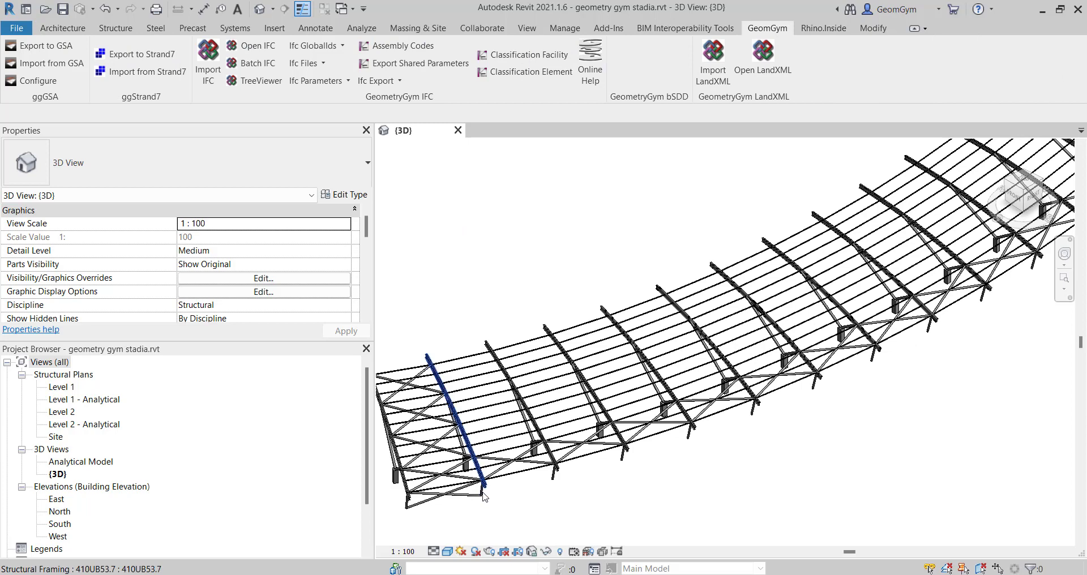
left_click(487, 492)
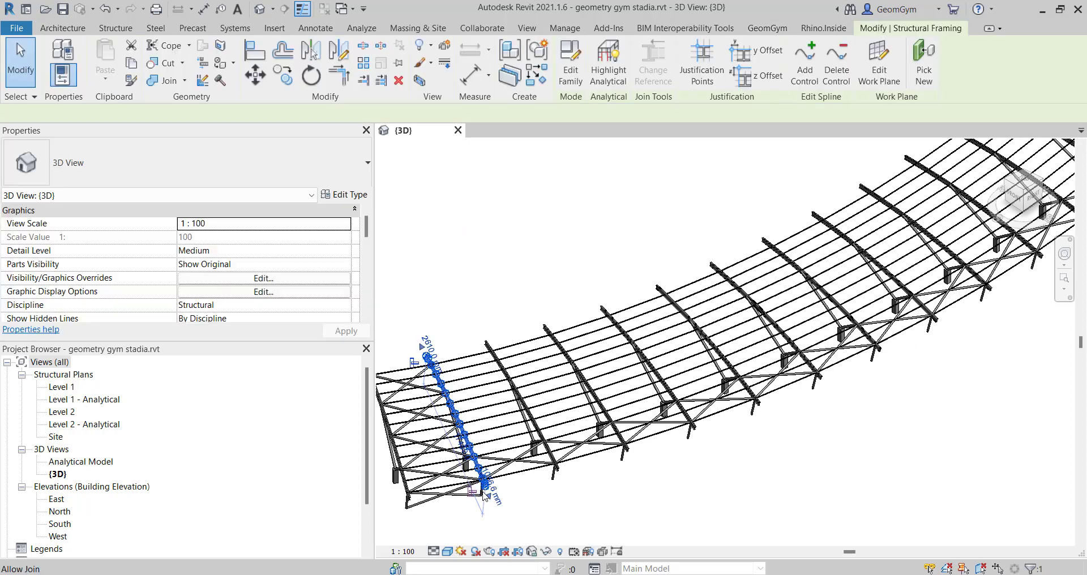
left_click(608, 28)
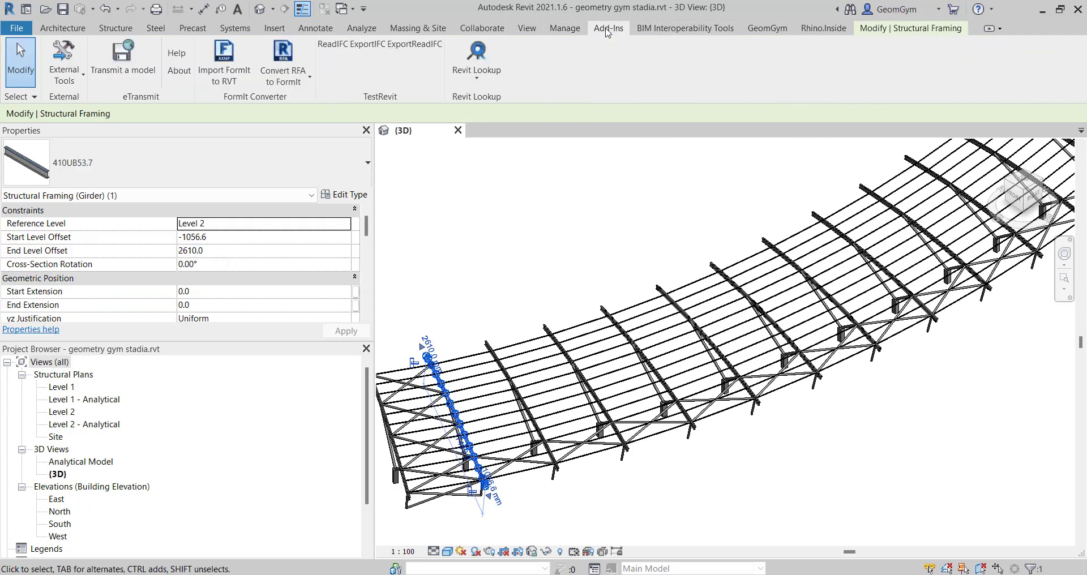
left_click(476, 74)
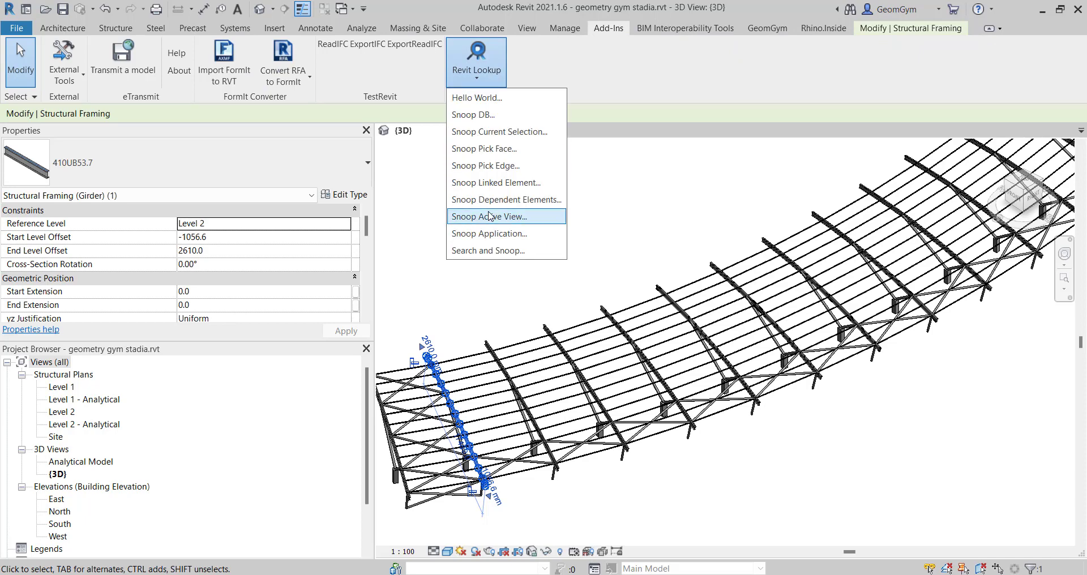
left_click(494, 132)
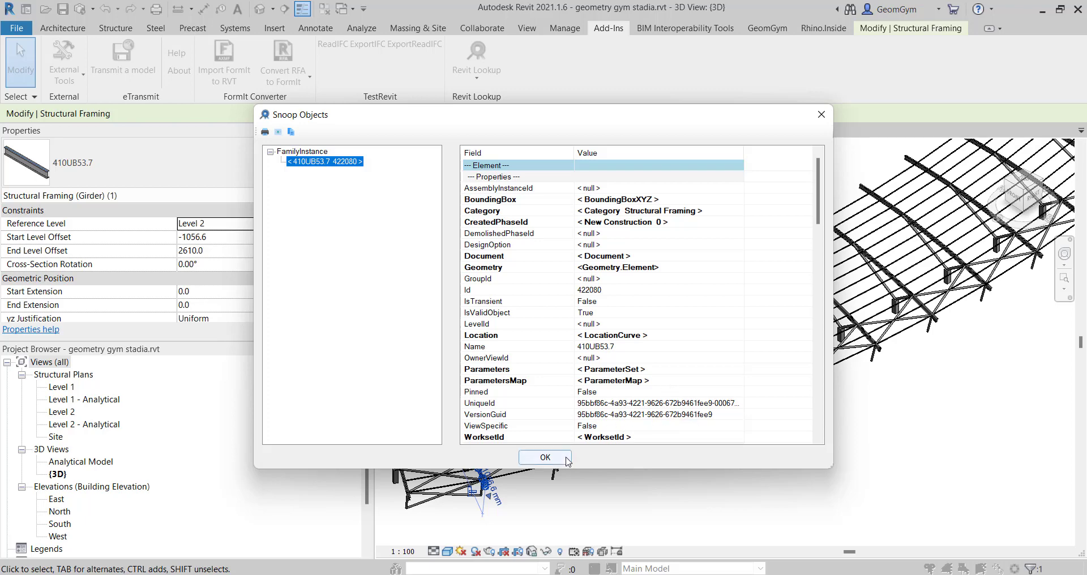
left_click(545, 458)
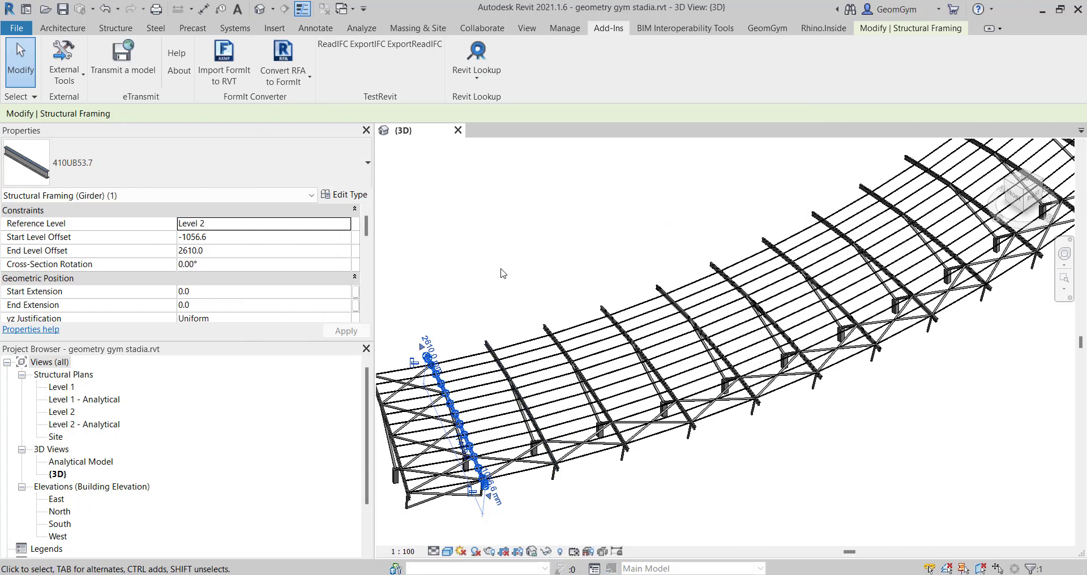
key("Escape")
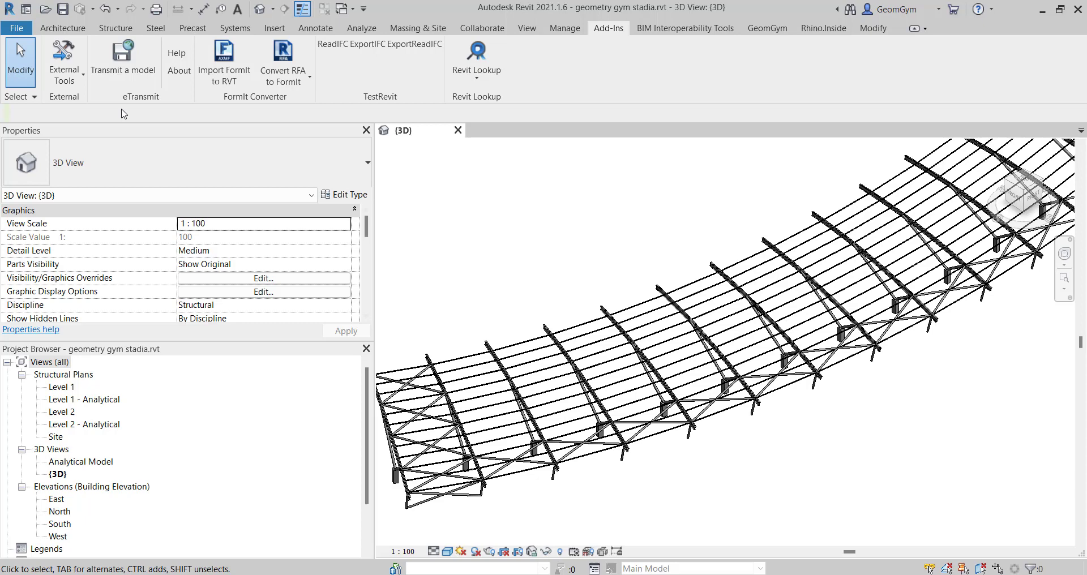
Step: Save the In-Session IFC export setup to a configuration file named "IFC Configuration - export.json"
left_click(17, 28)
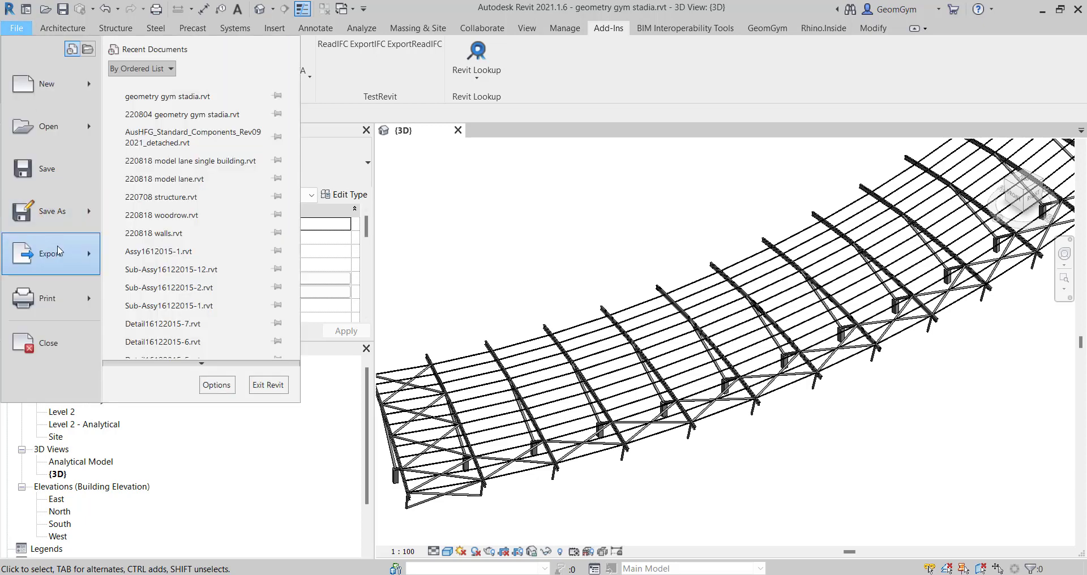
mouse_move(69, 257)
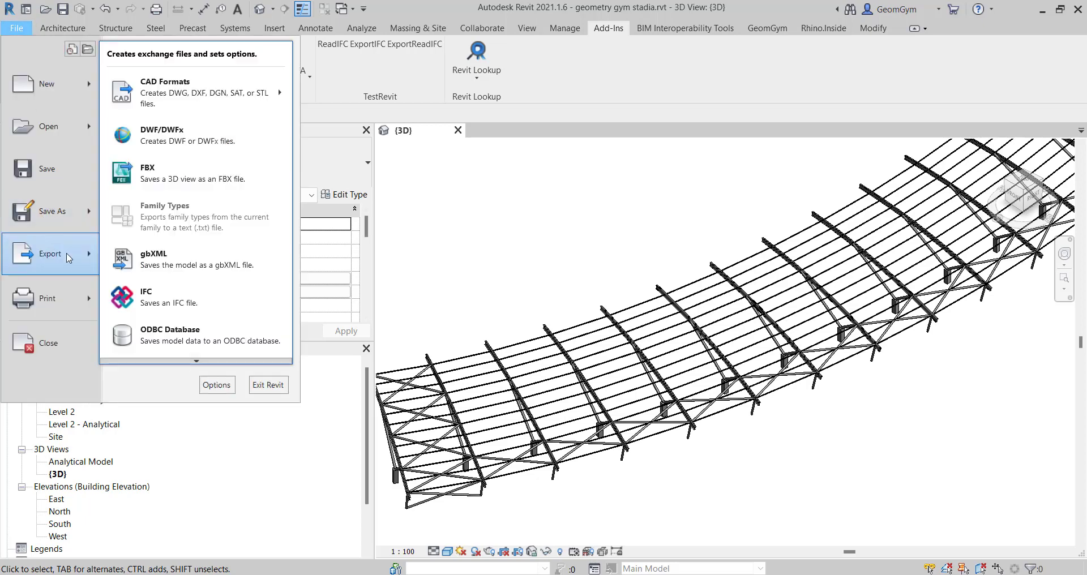
left_click(137, 290)
left_click(668, 220)
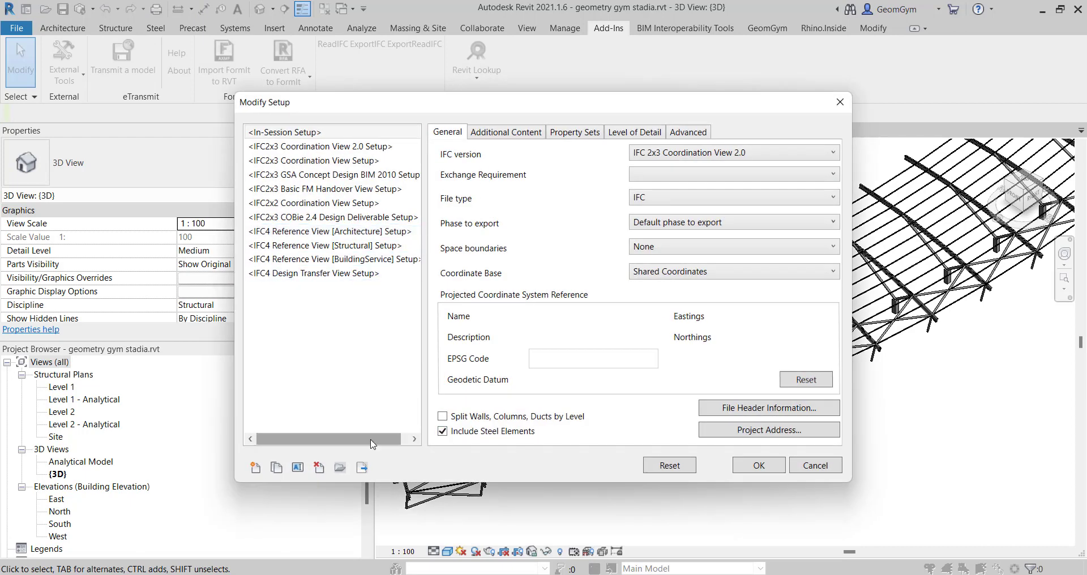
left_click(362, 468)
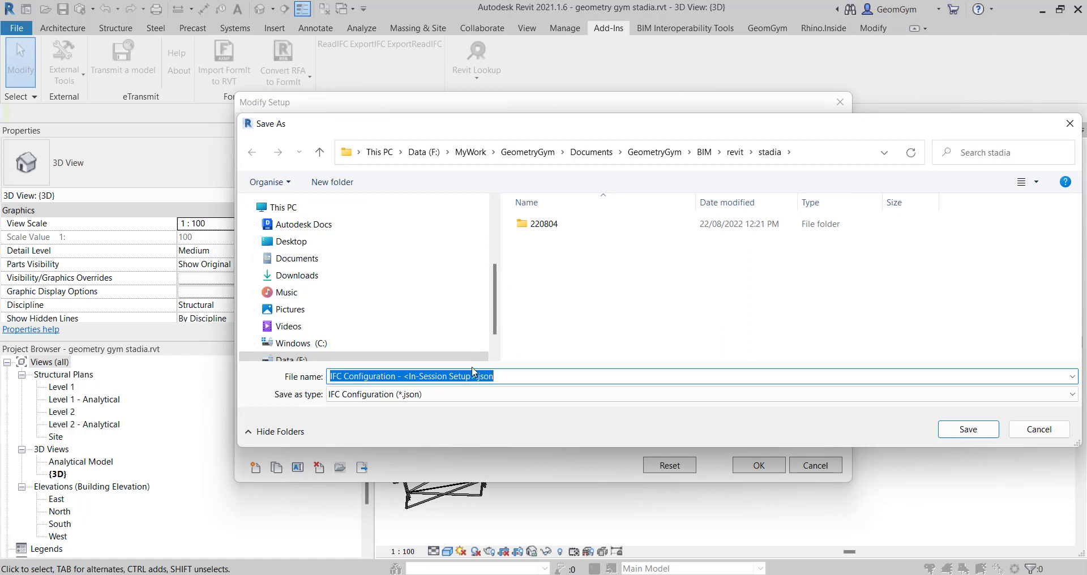
left_click(427, 376)
left_click_drag(406, 377, 478, 376)
type("export")
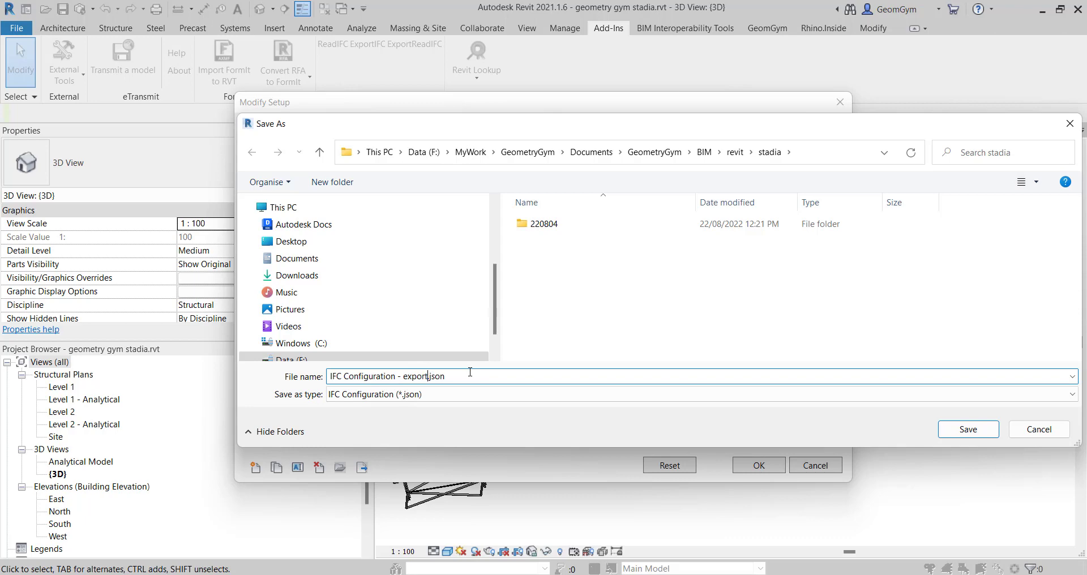
key("Return")
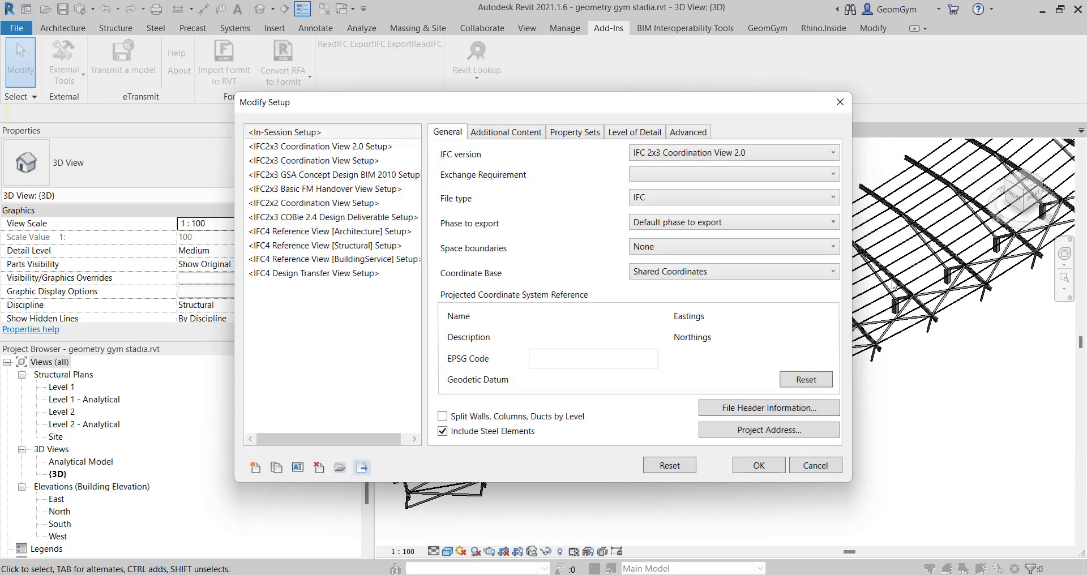
Step: Review the IFC setup's property set and level of detail options, and leave the export without changes
left_click(582, 134)
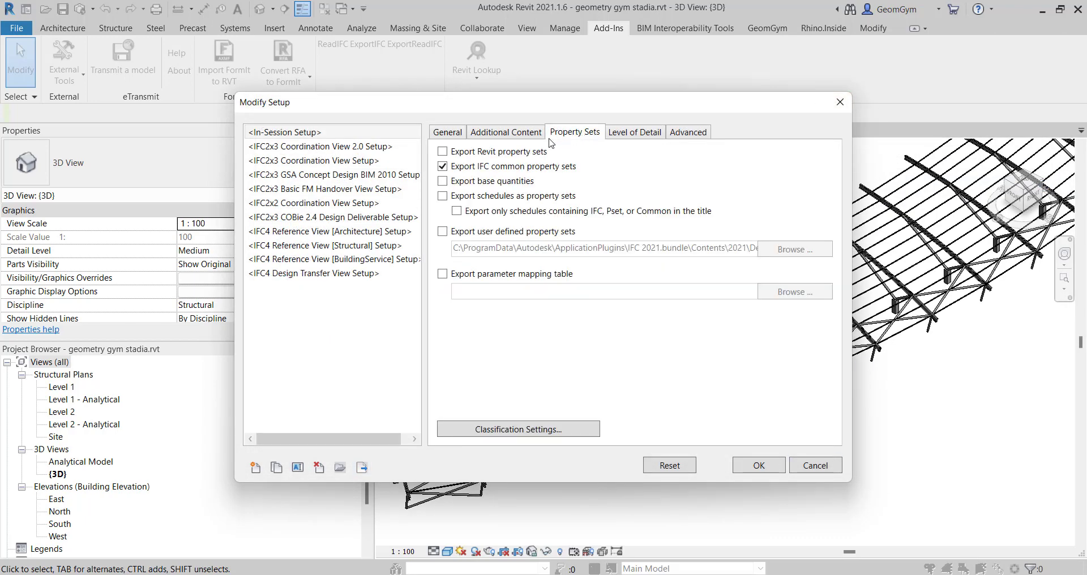
left_click(660, 139)
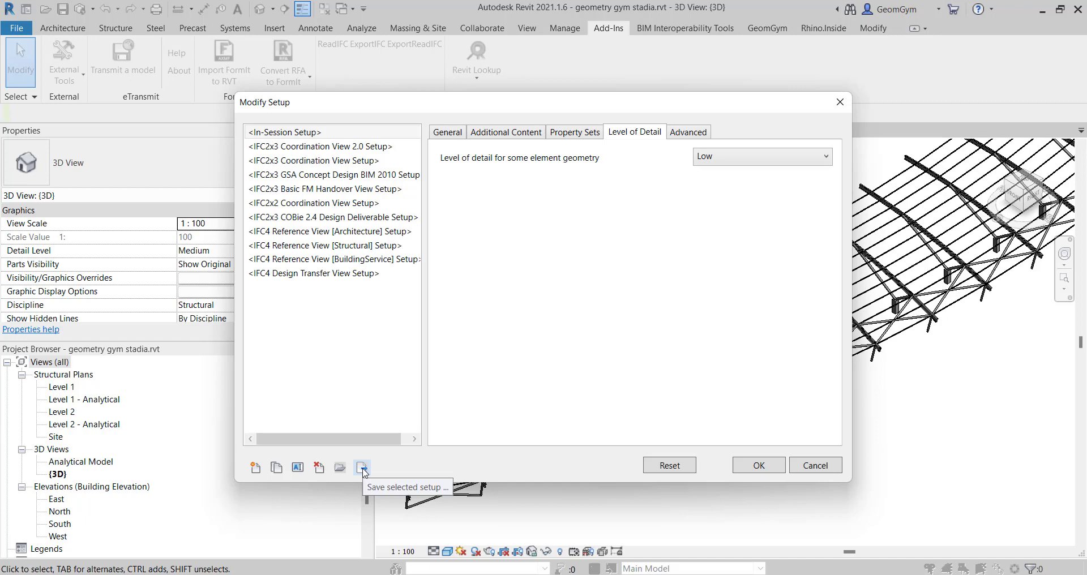
left_click(816, 466)
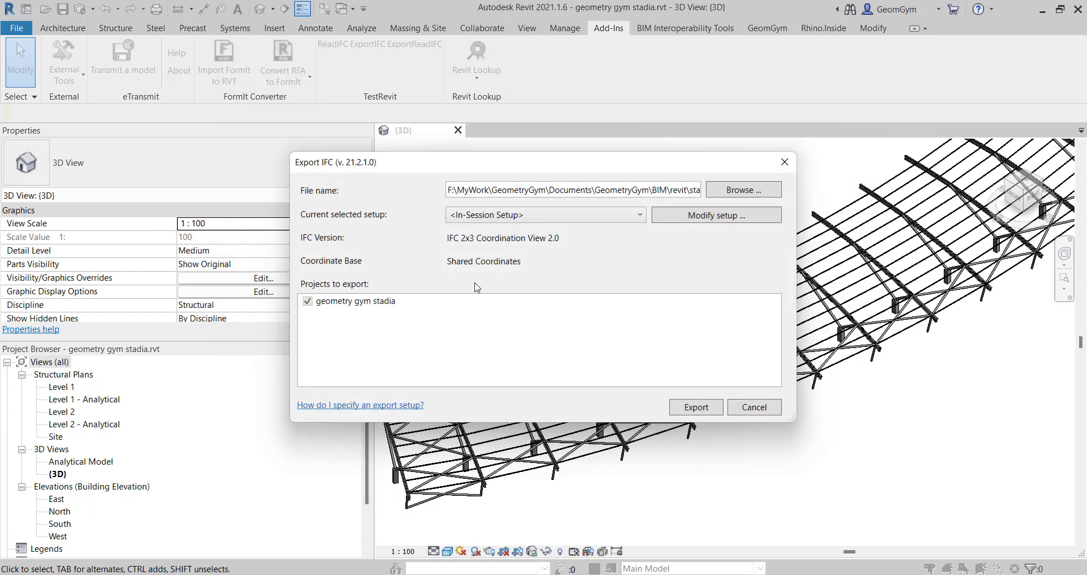
left_click(744, 409)
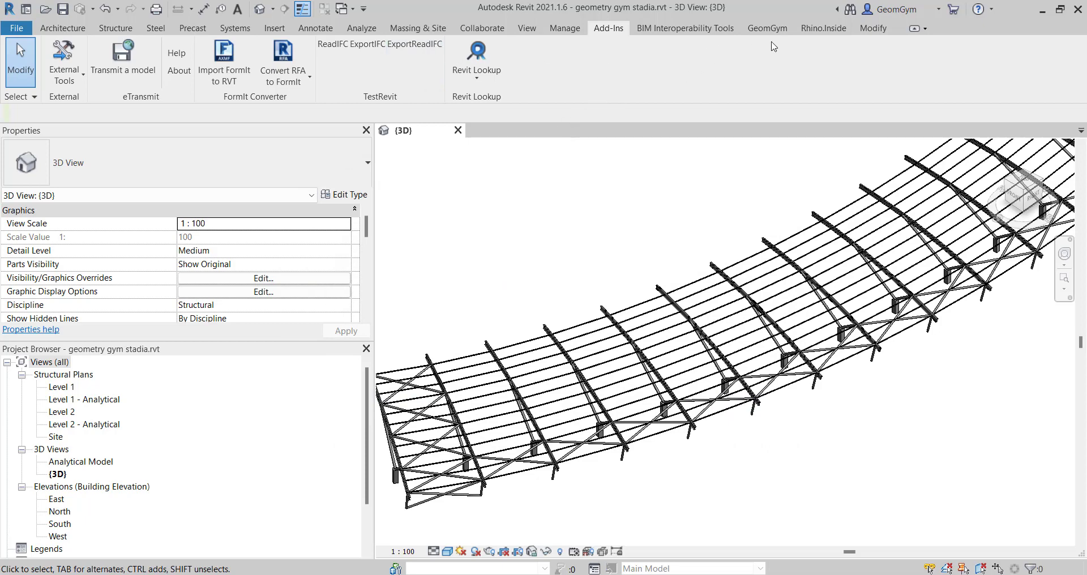
Step: Save the project and create a new Revise IFC baseline without an existing IFC file, named "geometry gym stadia baseline.ifc"
left_click(63, 10)
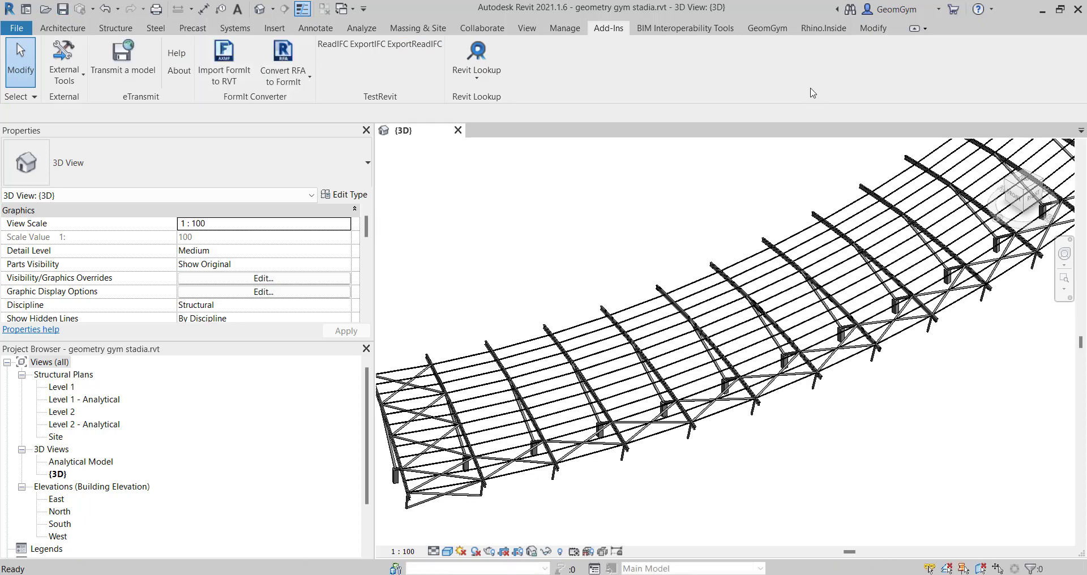
left_click(767, 28)
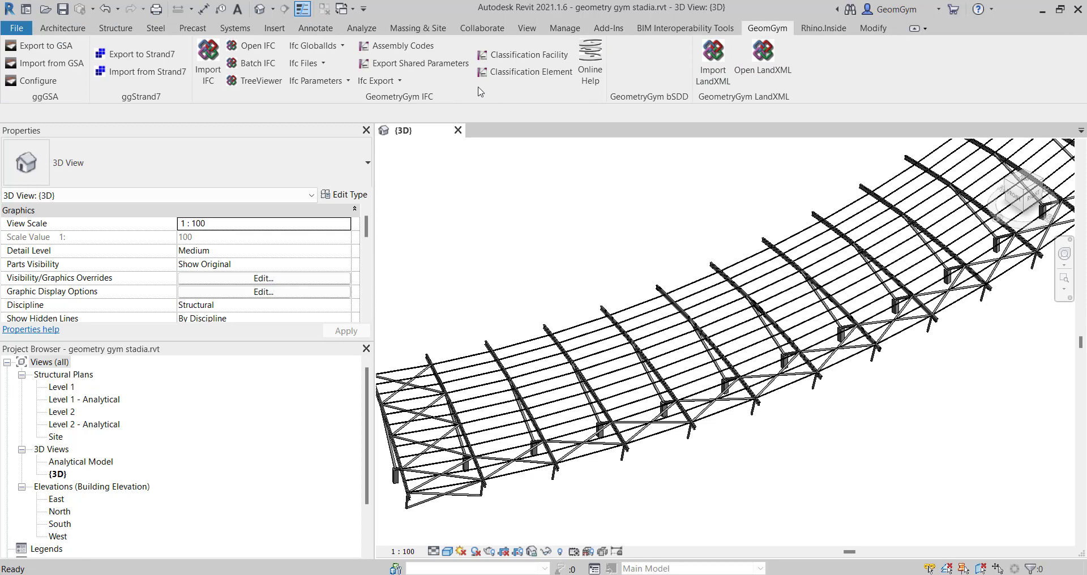
left_click(398, 81)
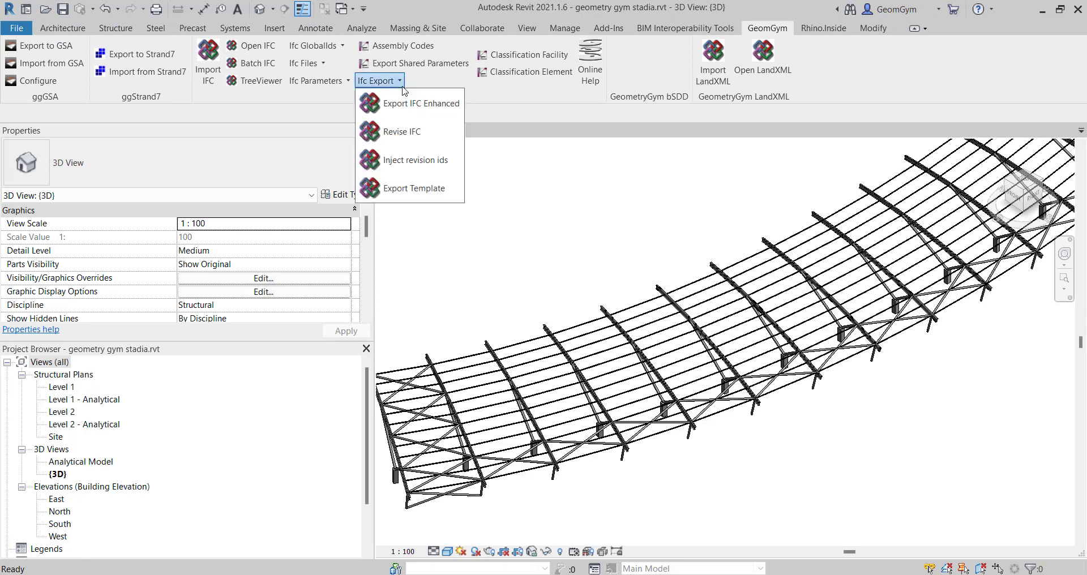
left_click(403, 132)
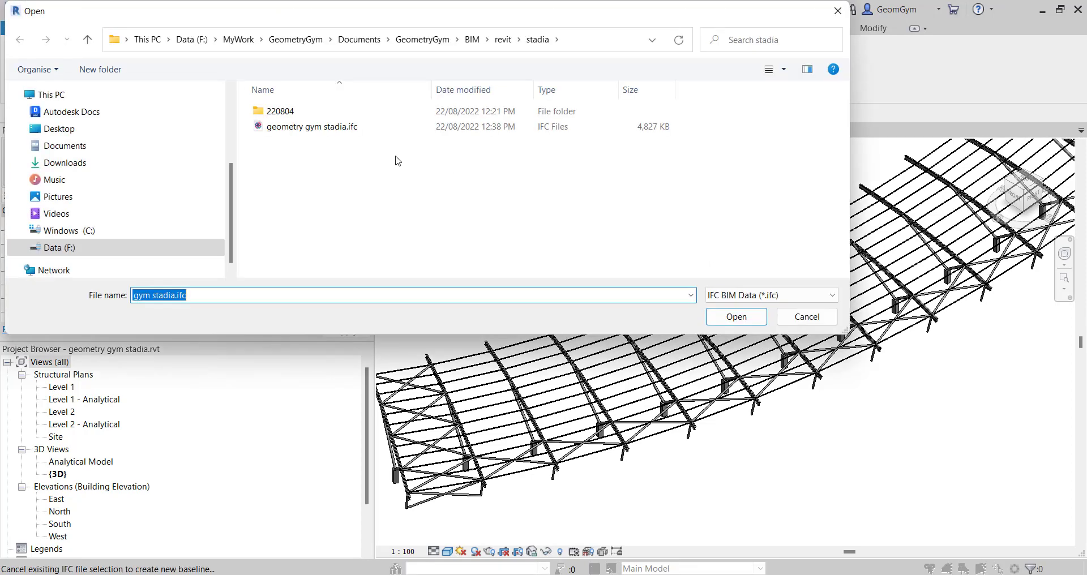
left_click(322, 128)
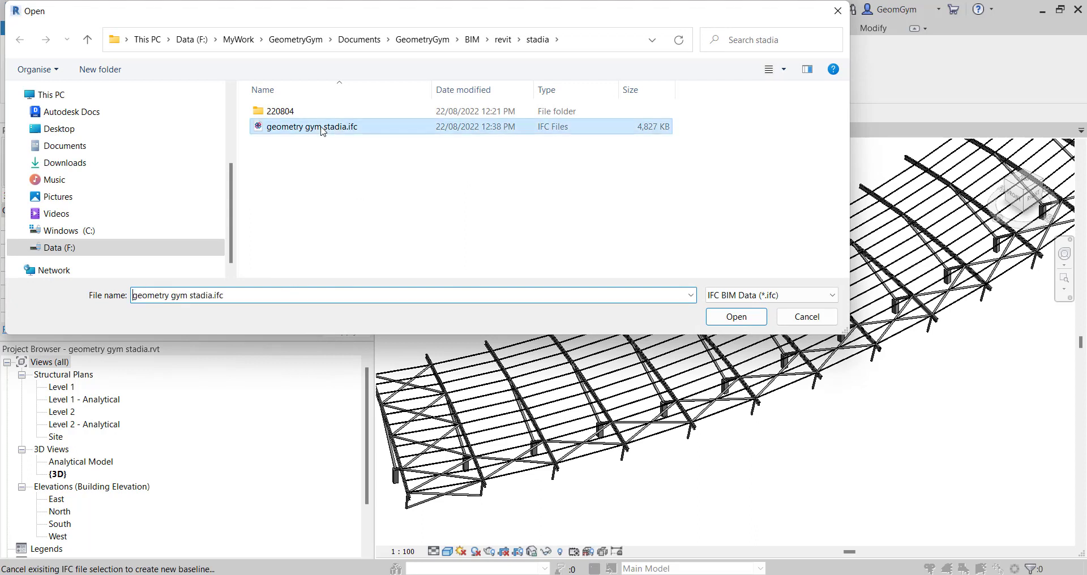
left_click(808, 318)
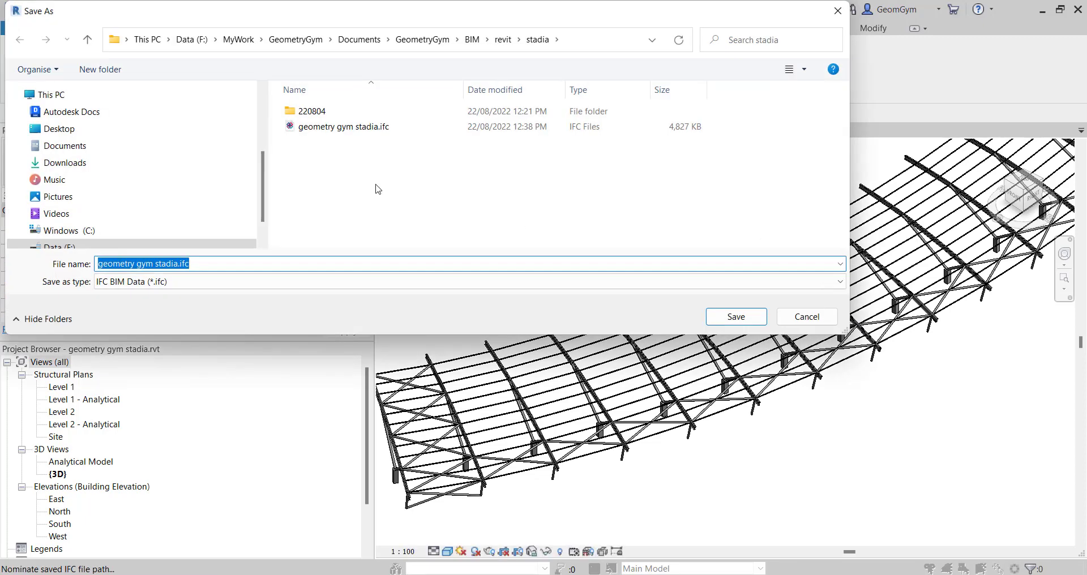
left_click(184, 264)
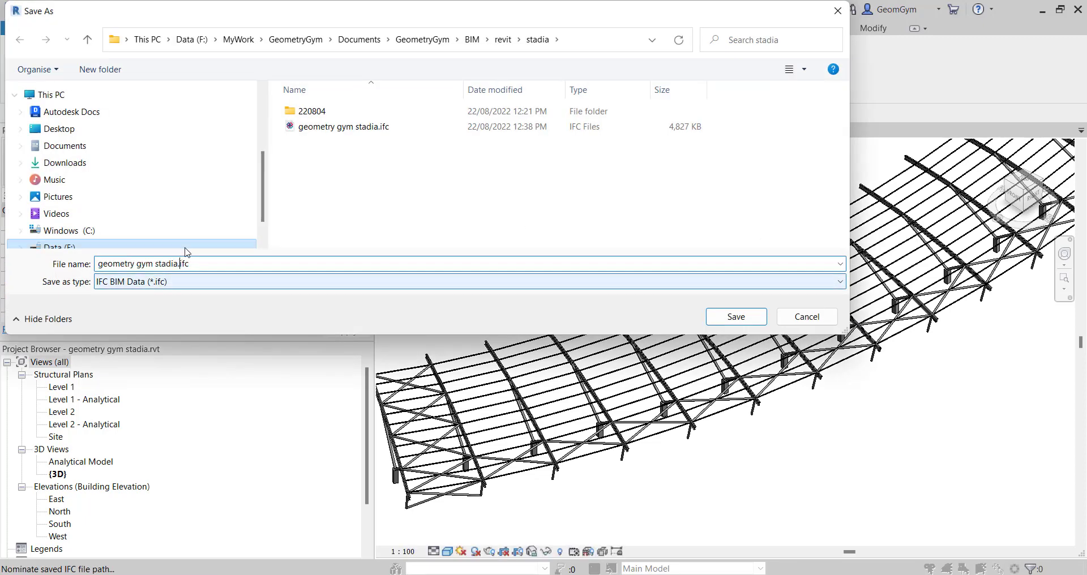
type("ba")
type("seline")
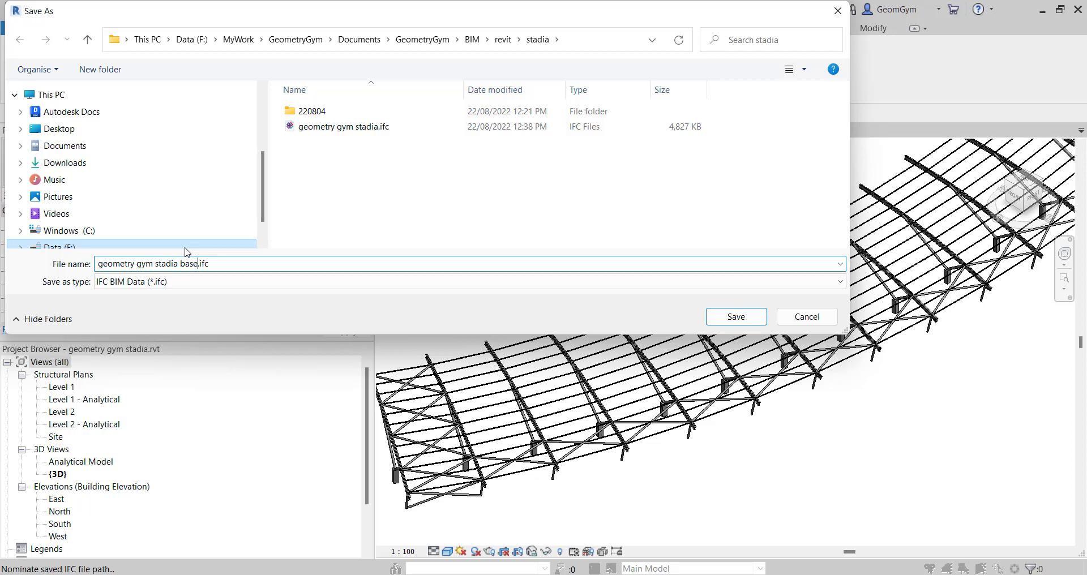
key("Return")
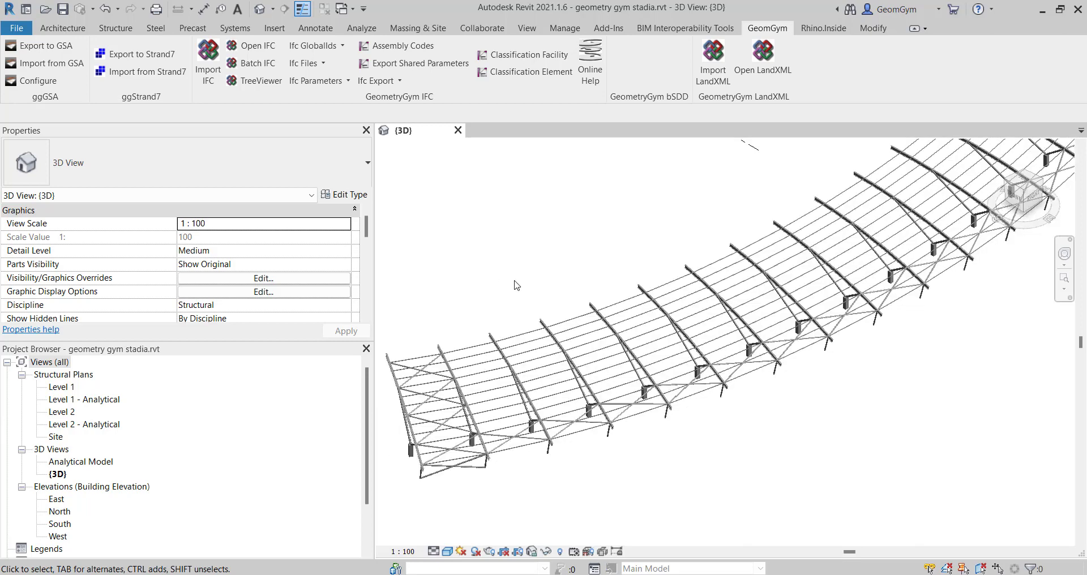
Step: Add two beams similar to the existing 75x50x4.0RHS member between the upper frame tips, spanning frames two to three and four to five
scroll(515, 284, "down", 1)
middle_click_drag(410, 336, 416, 222, "shift")
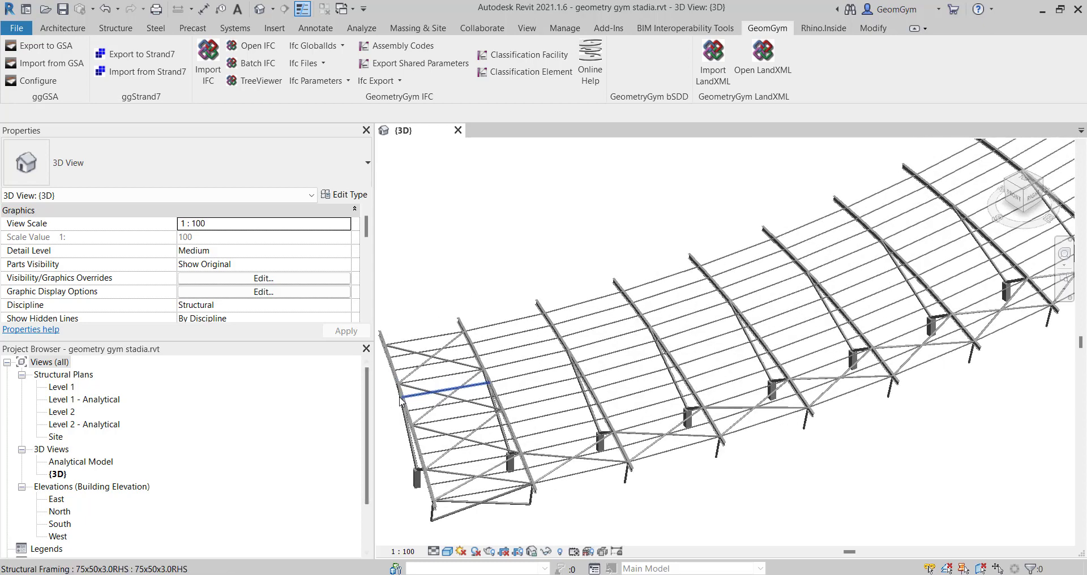
left_click(527, 322)
right_click(526, 322)
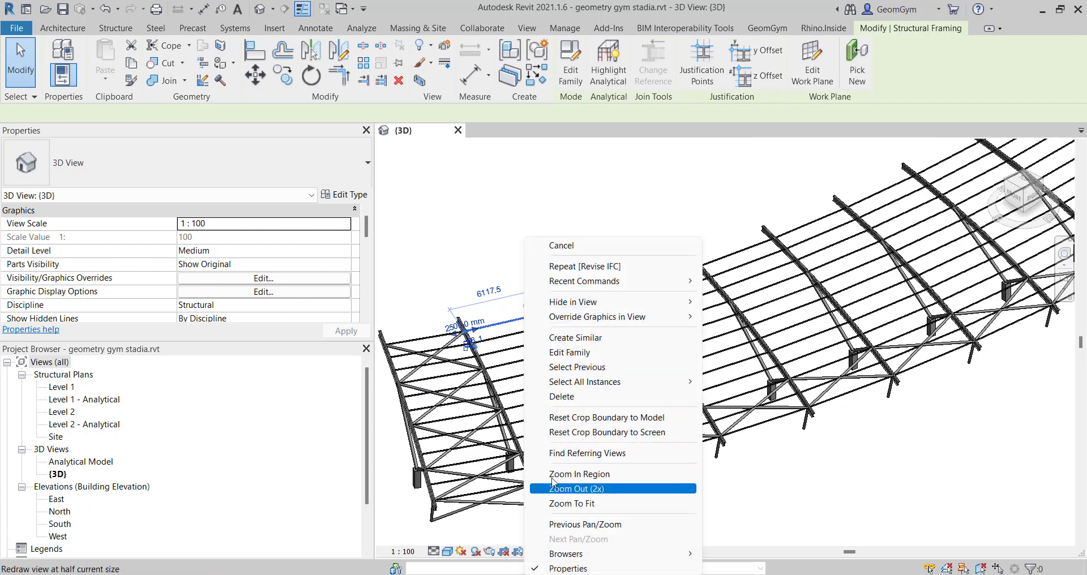
left_click(564, 339)
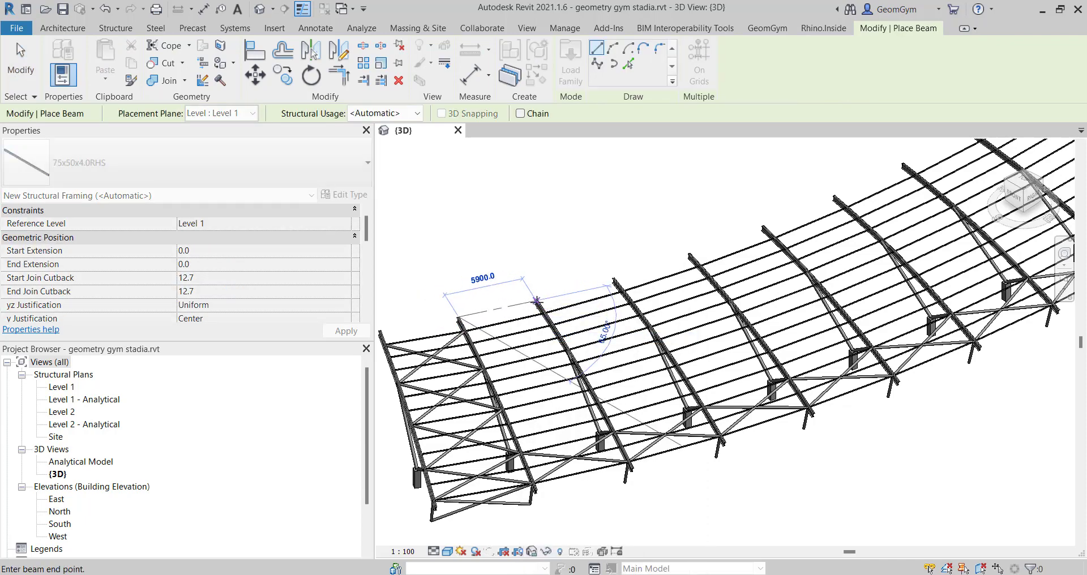
left_click(536, 303)
left_click(614, 279)
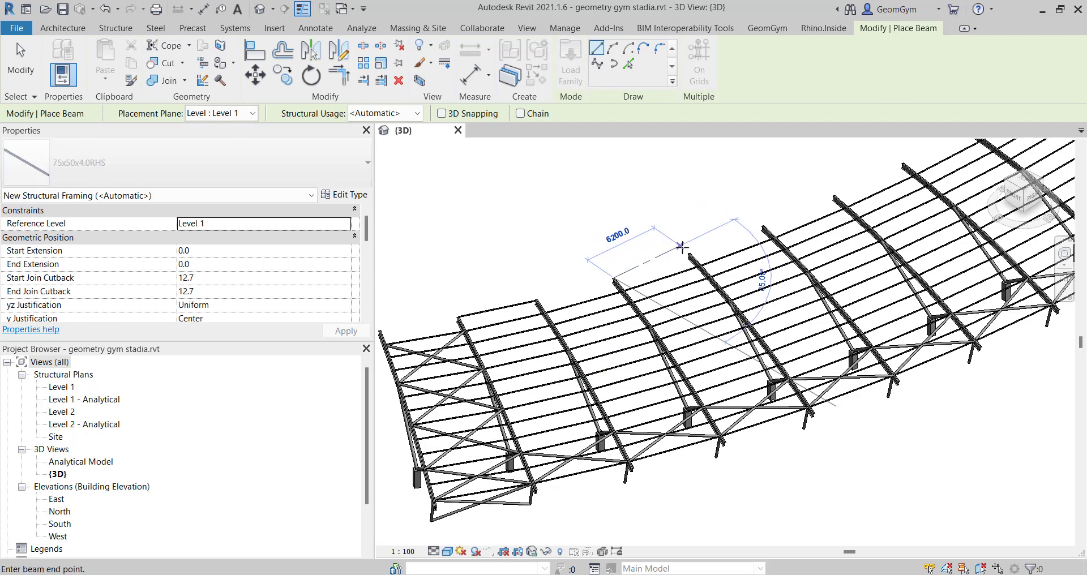
left_click(692, 254)
key("Escape")
key("Escape")
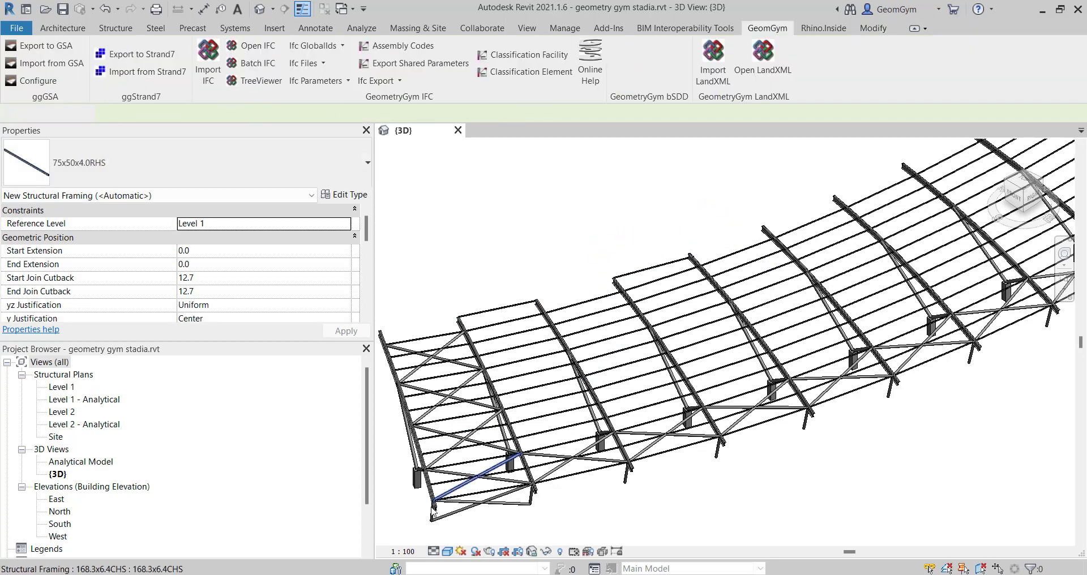
Step: Change the 168.3x6.4CHS edge member in the first bay to type 410UB53.7
left_click(459, 511)
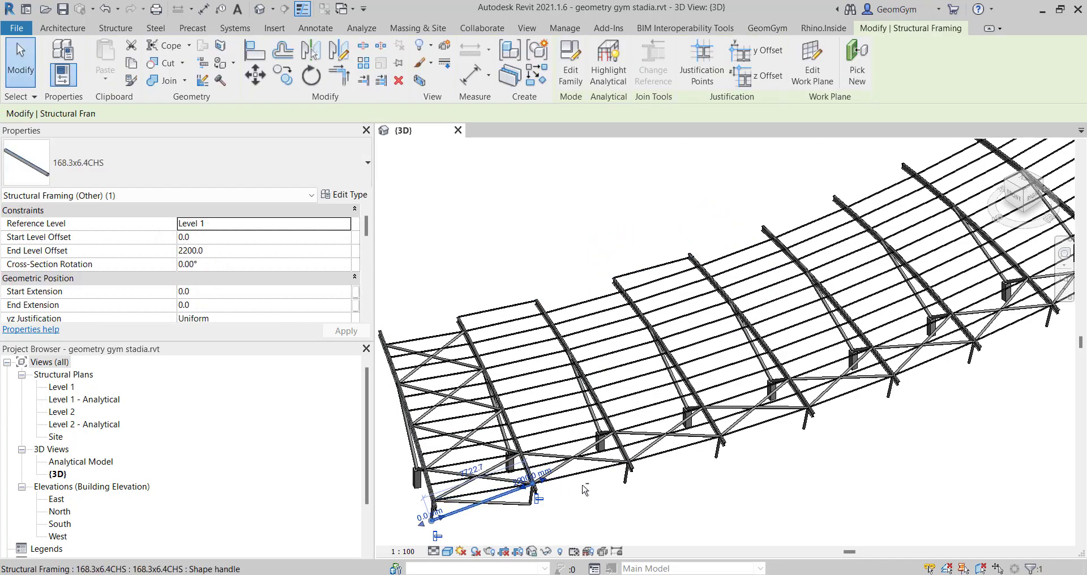
left_click(625, 485, "ctrl")
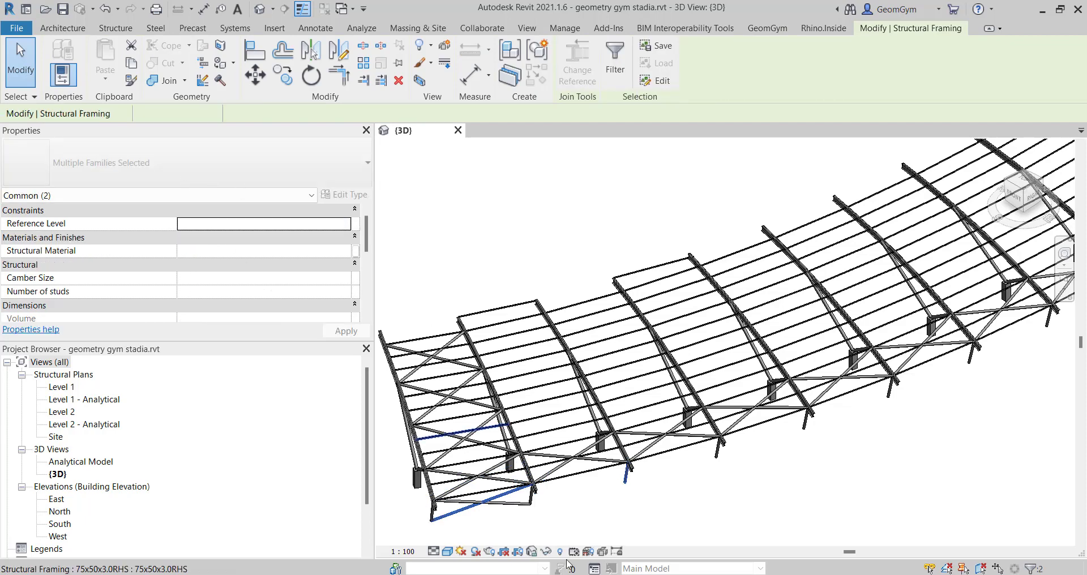
left_click(491, 519)
left_click(469, 517)
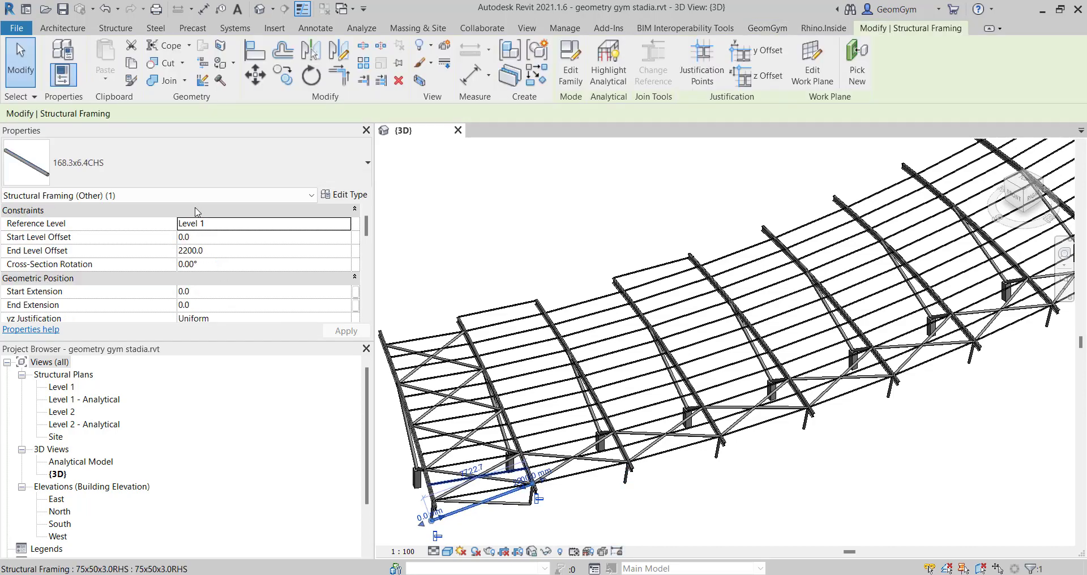
left_click(175, 146)
left_click(124, 468)
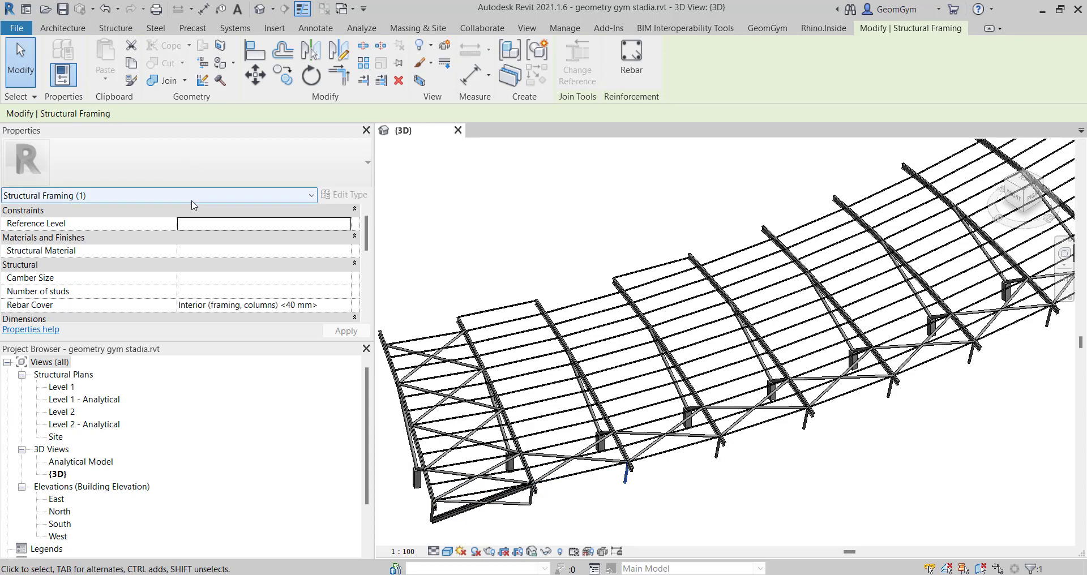
Step: Change the 75x50x4.0RHS edge girder in the second bay to type 410UB53.7
key("Escape")
left_click(591, 478)
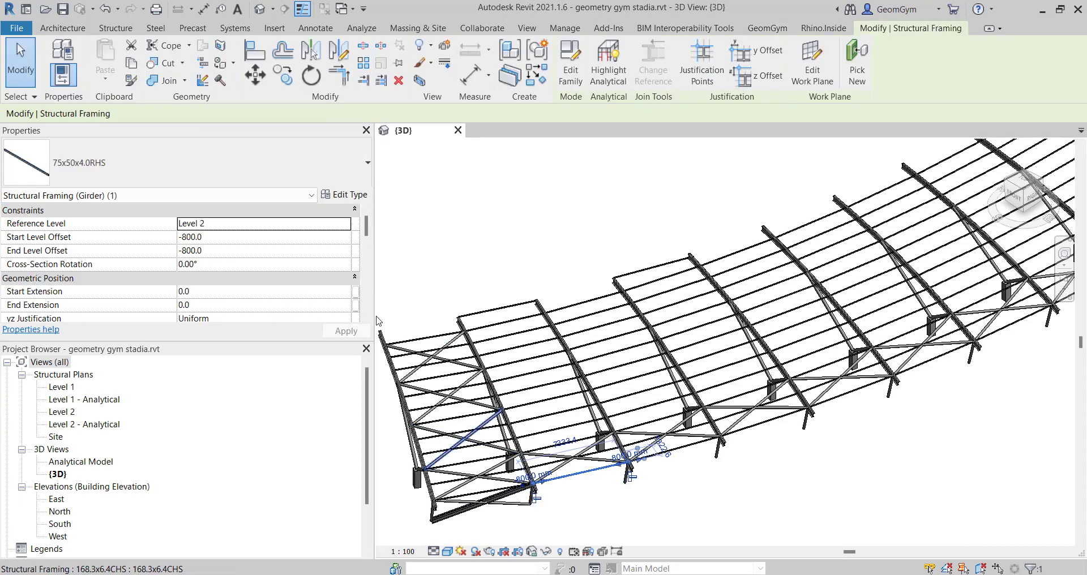
left_click(202, 152)
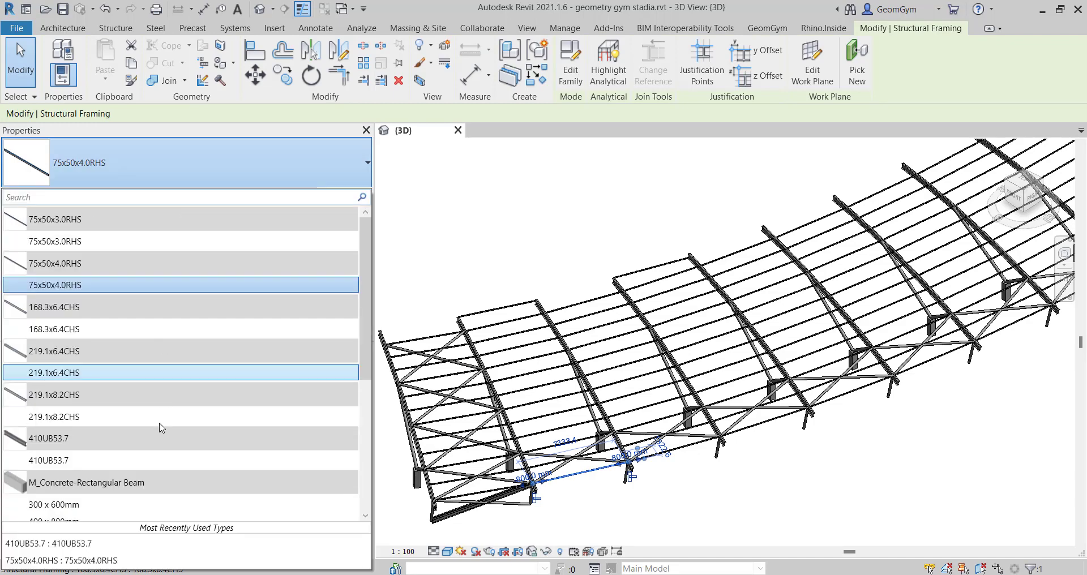
left_click(162, 461)
key("Escape")
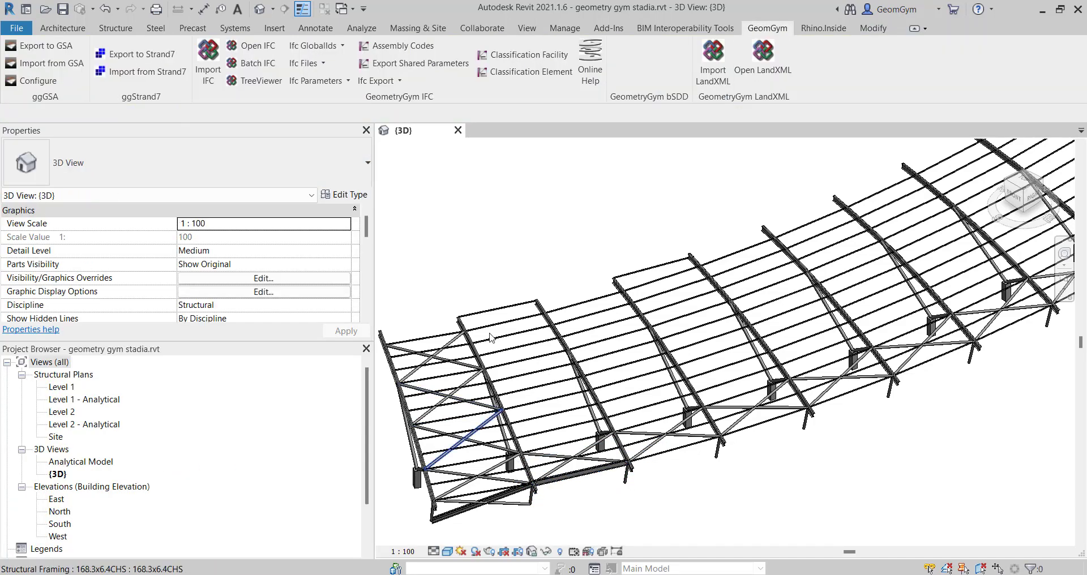
left_click(397, 81)
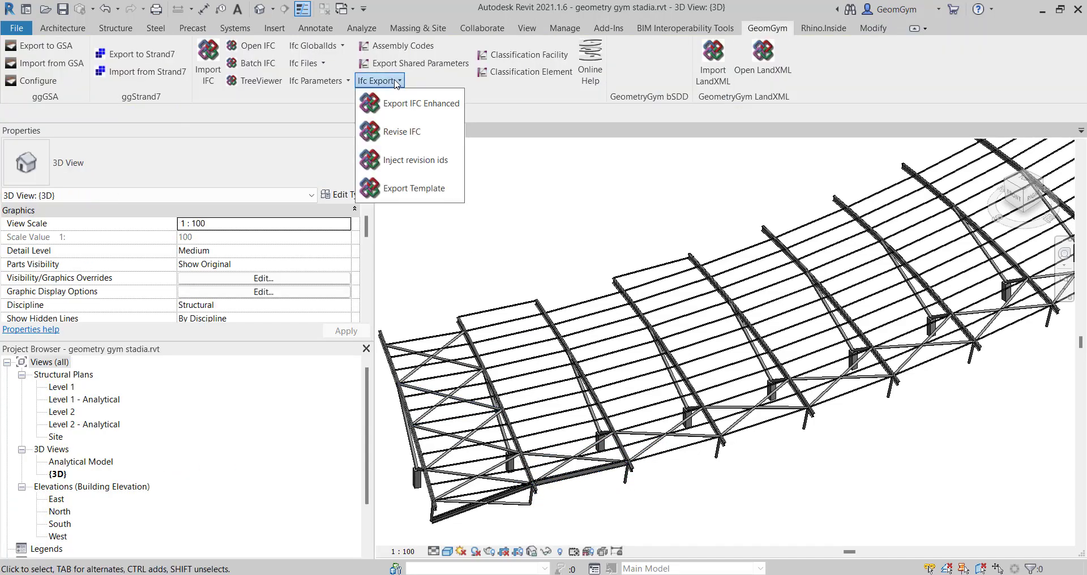
left_click(401, 131)
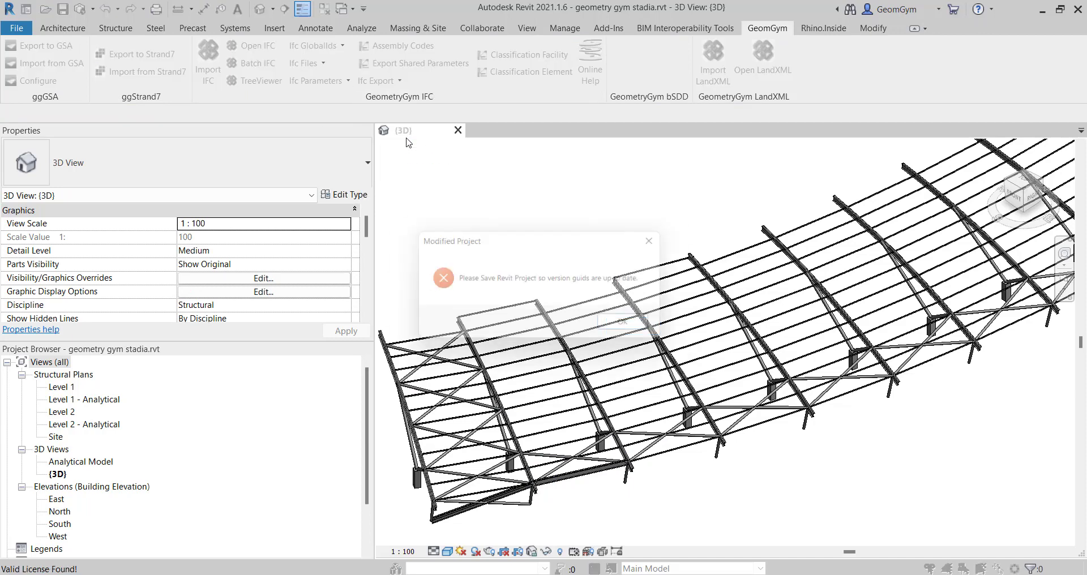
left_click(635, 327)
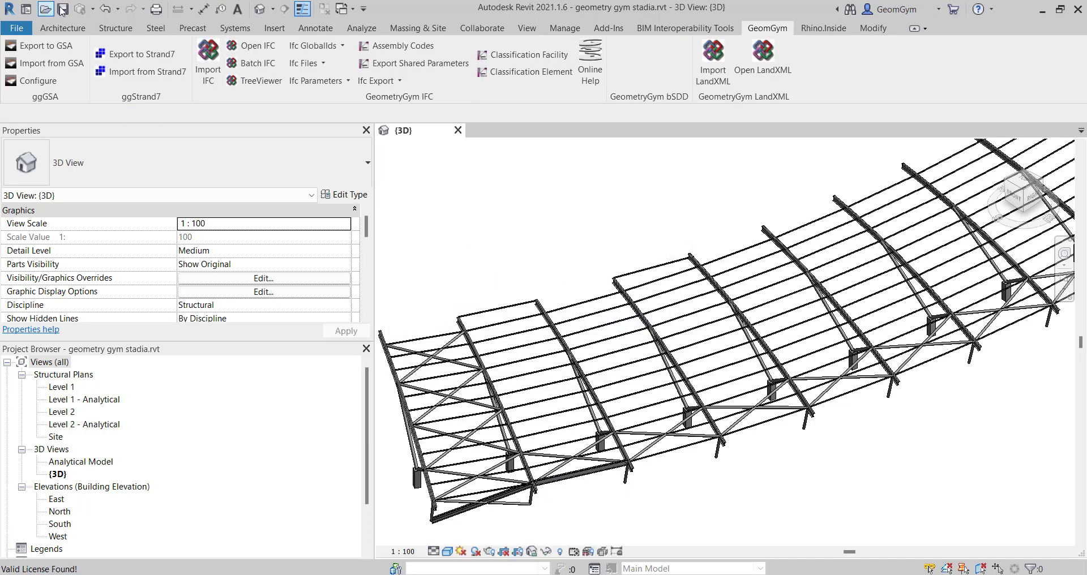
Step: Save the project and start Revise IFC with "geometry gym stadia baseline.ifc" as the existing IFC file
left_click(63, 9)
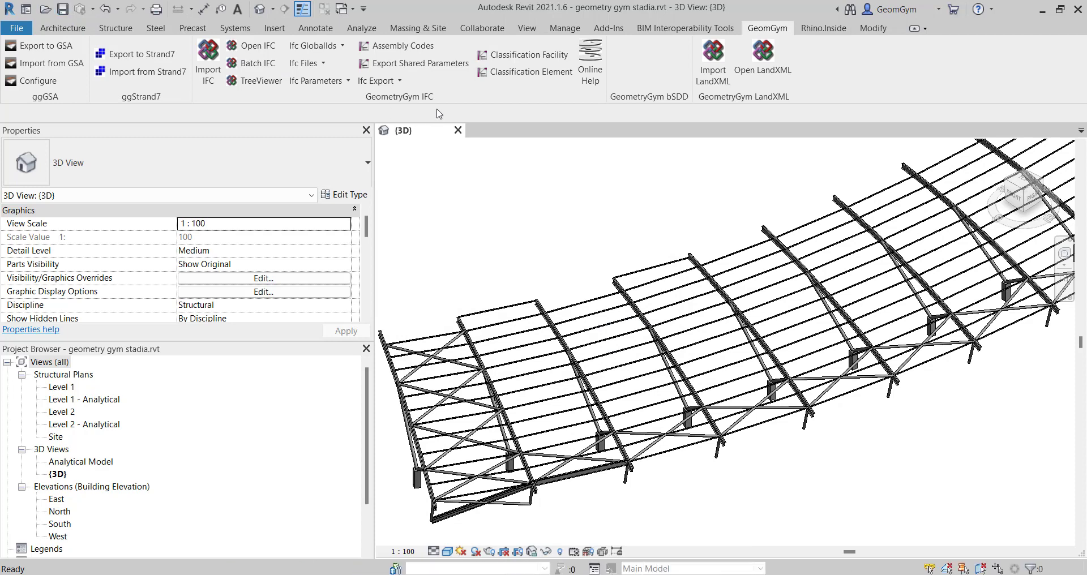
left_click(401, 83)
left_click(403, 133)
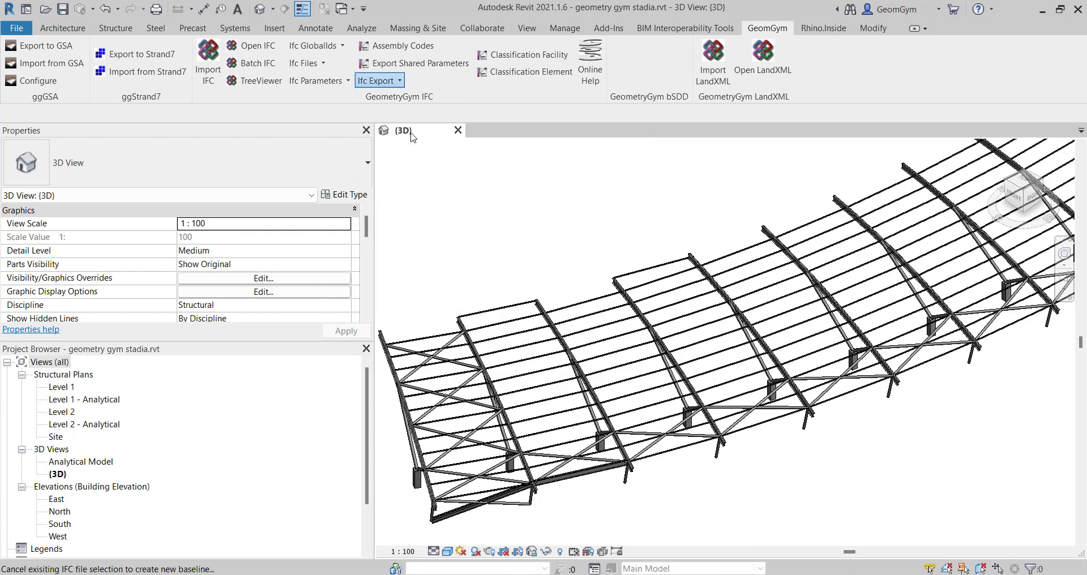
left_click(318, 127)
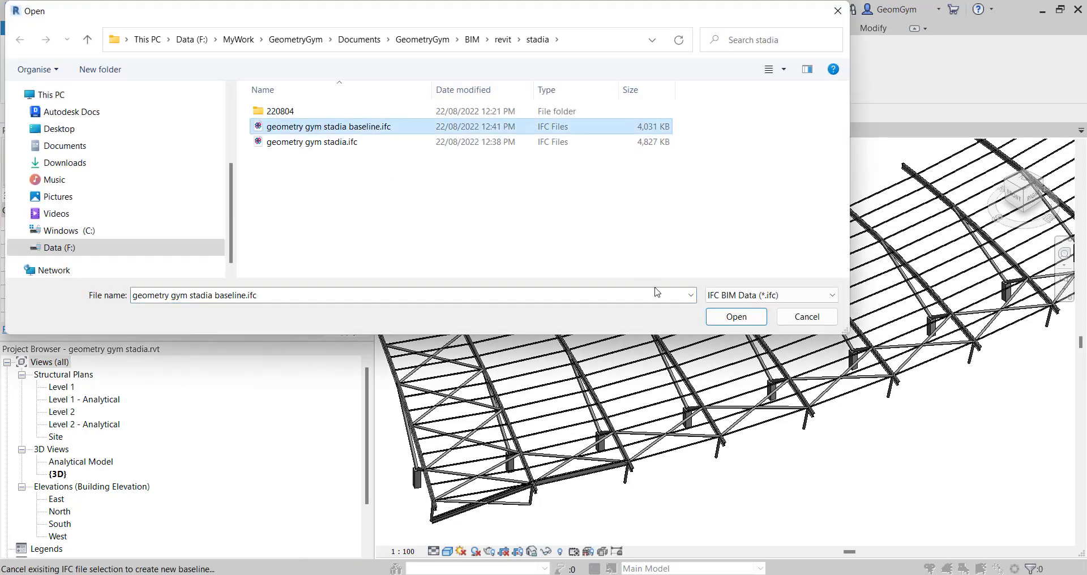
left_click(719, 315)
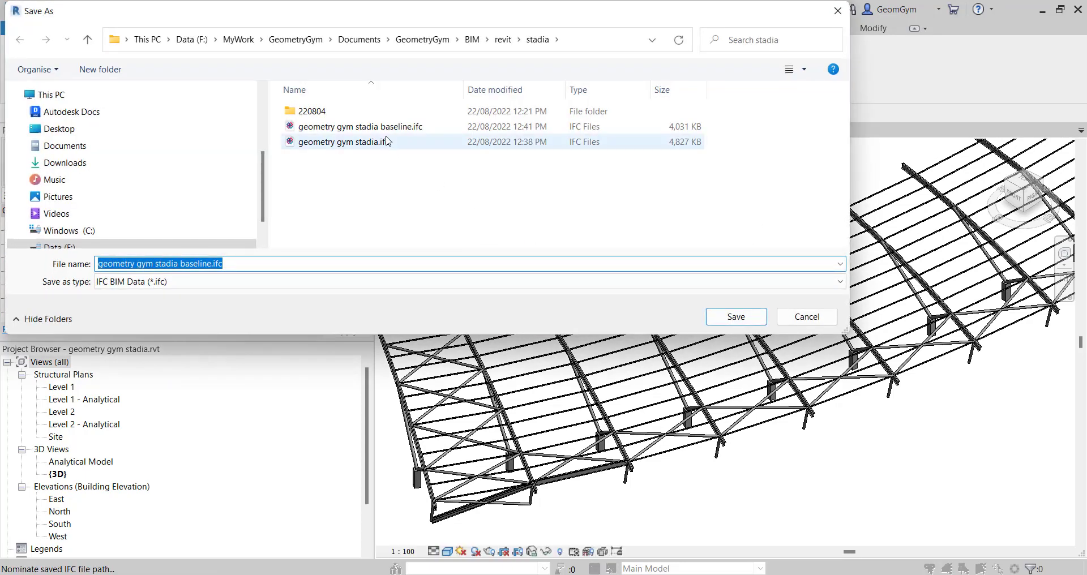
Step: Save the revised IFC file as "geometry gym stadia version1.ifc" in the stadia folder
left_click(384, 128)
left_click(180, 264)
left_click_drag(181, 264, 211, 264)
type("versio")
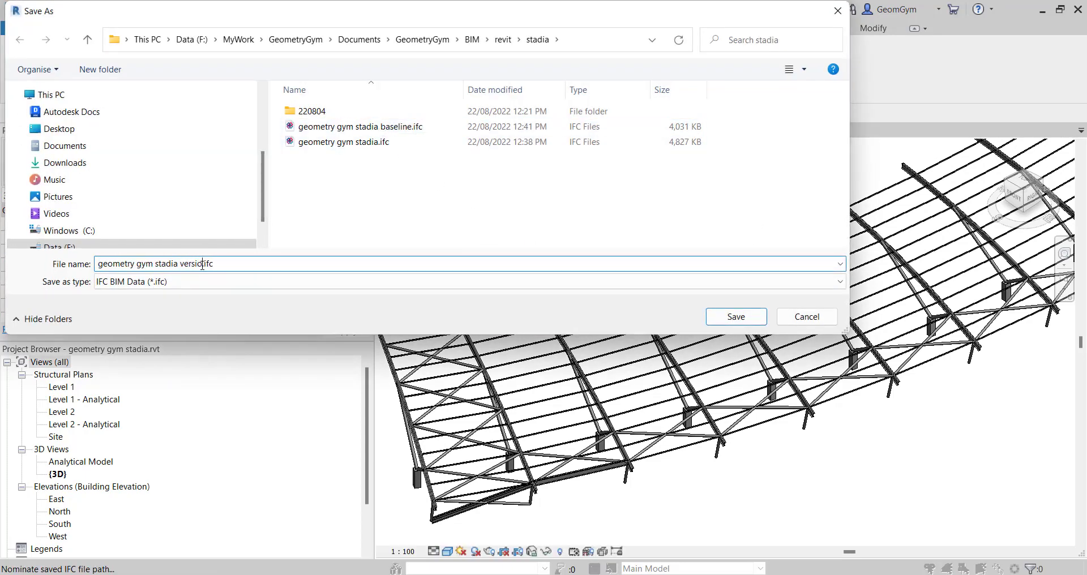
type("n1")
key("Return")
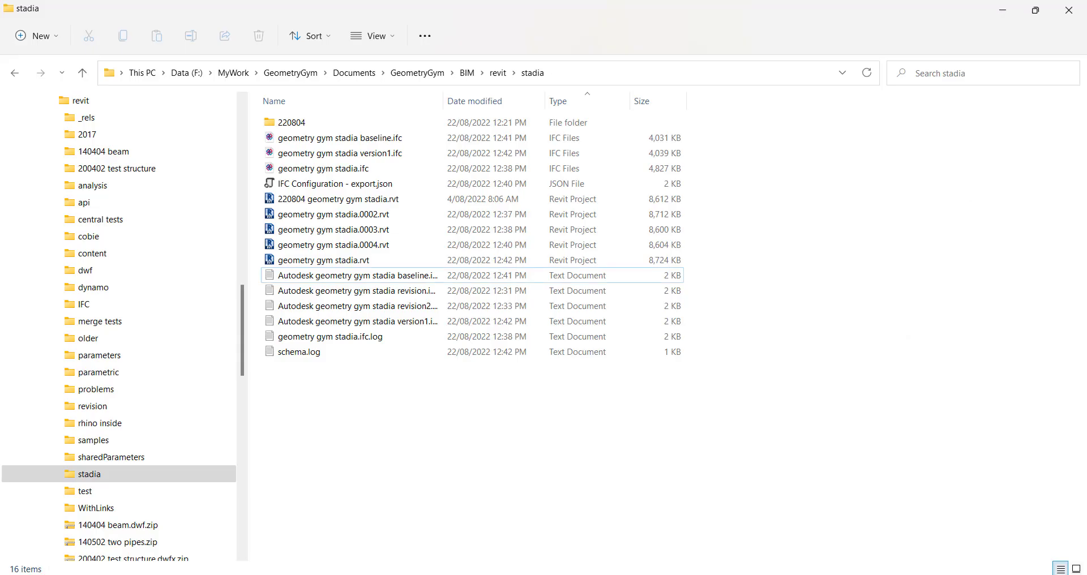
Step: Open "geometry gym stadia version1.ifc" from the stadia folder in Solibri Anywhere and examine the whole model in 3D
left_click(351, 153)
double_click(351, 153)
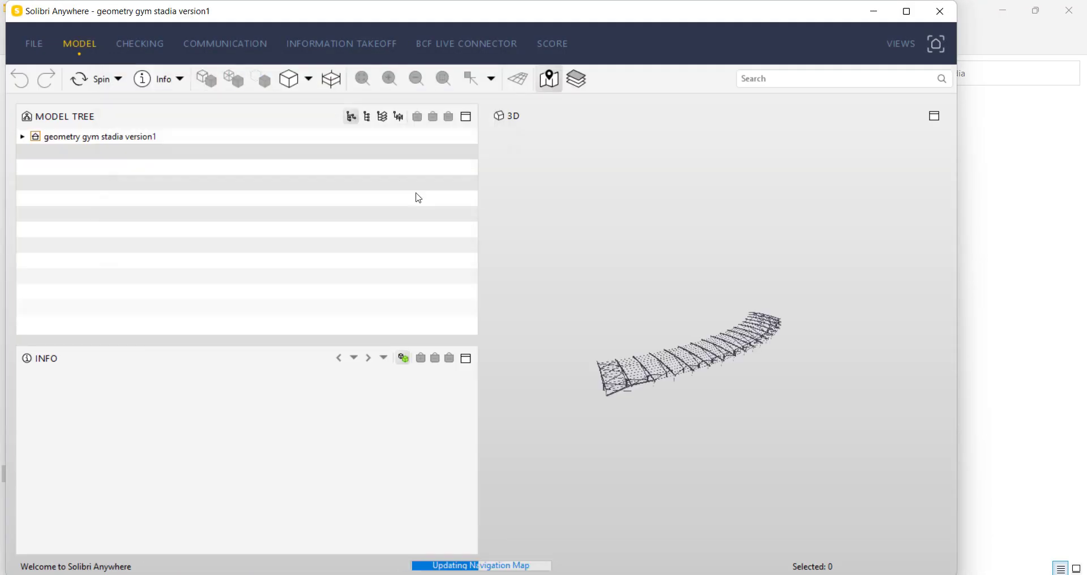
scroll(645, 387, "up", 4)
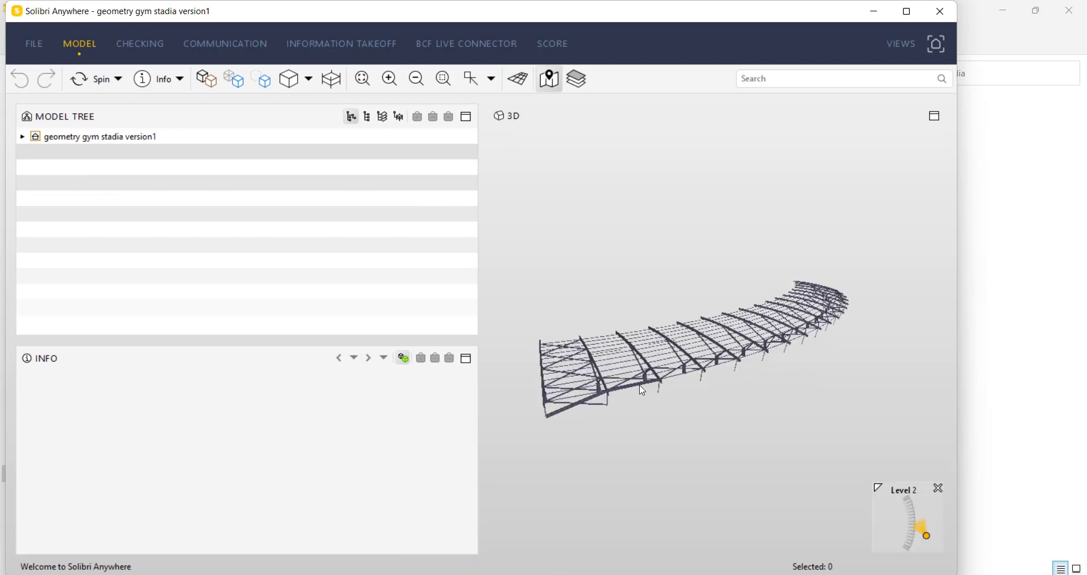
left_click_drag(644, 391, 674, 441)
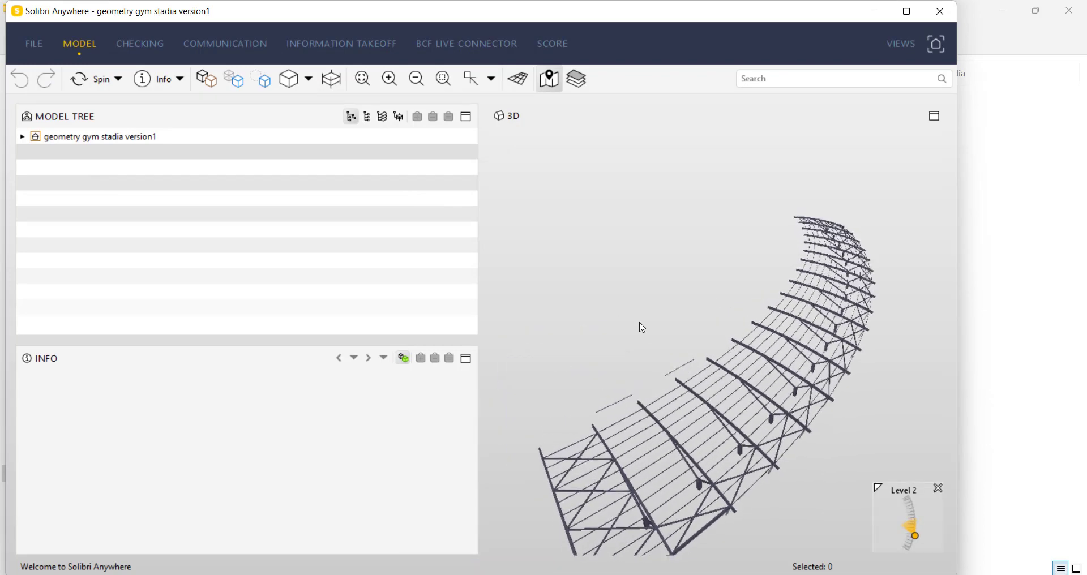
Step: Expand the OwnerHistory group's Created branch and isolate the elements created at 2022-08-22T12:40:50 in the 3D view
left_click(23, 137)
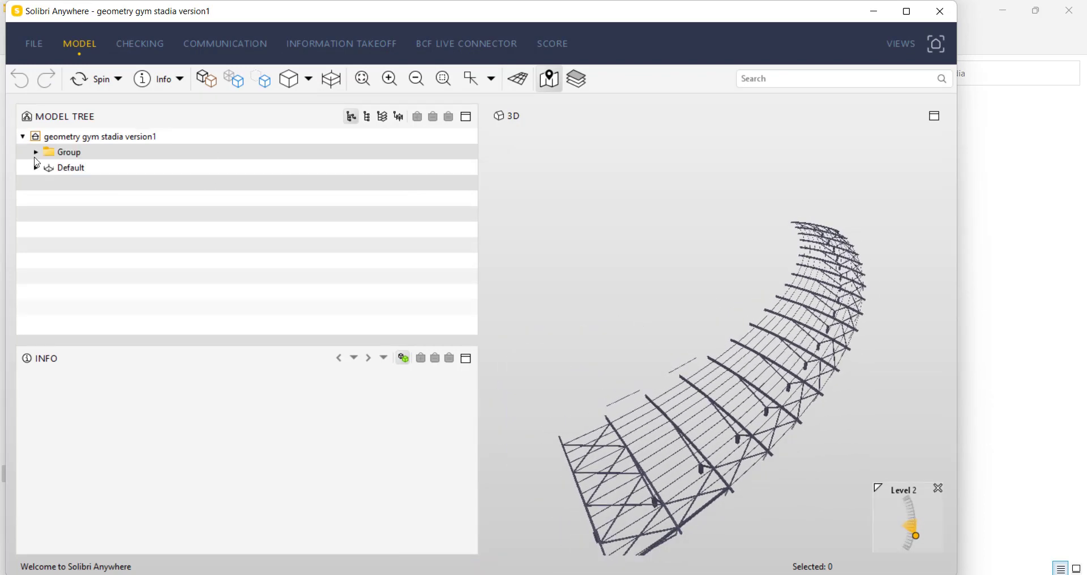
left_click(35, 153)
left_click(47, 169)
left_click(49, 168)
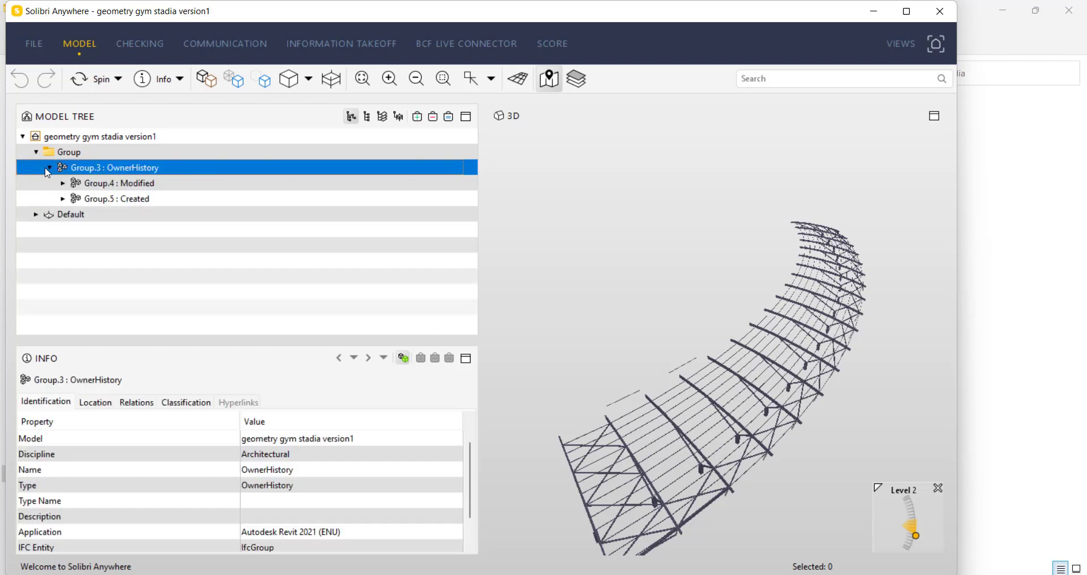
left_click(66, 204)
left_click(181, 232)
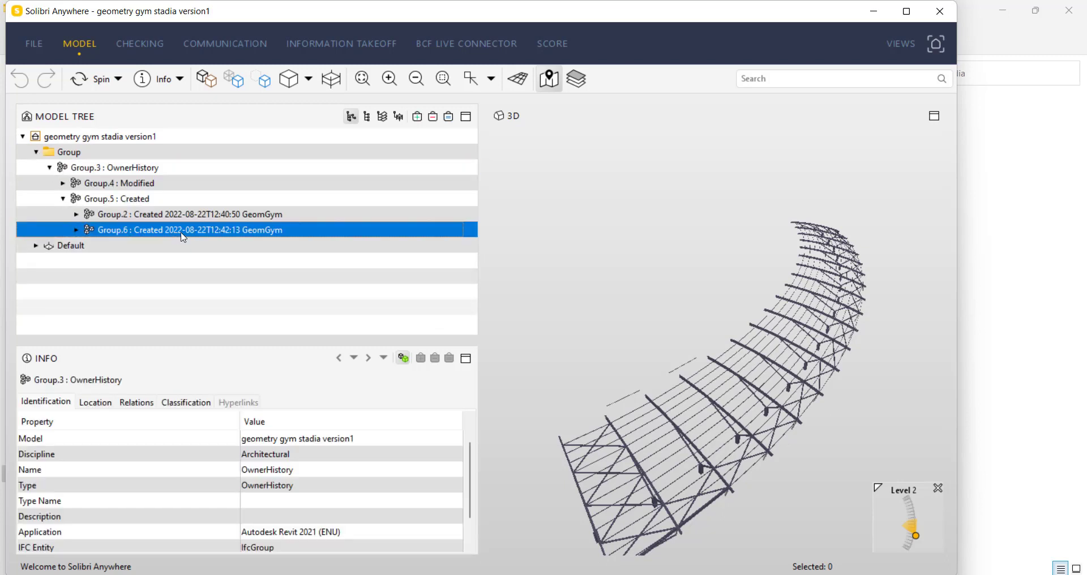
left_click(229, 215)
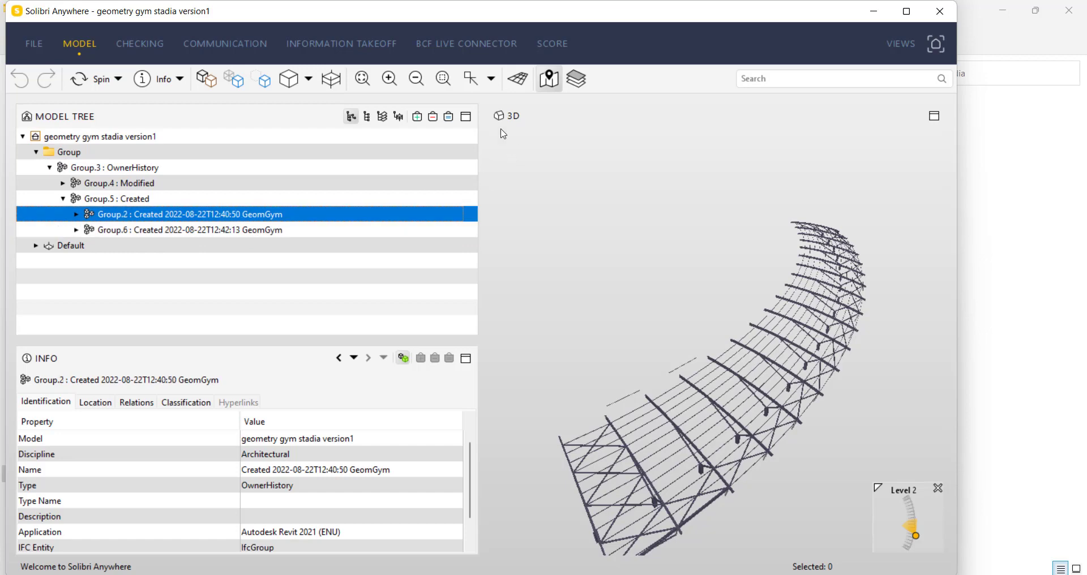
left_click(448, 118)
left_click_drag(747, 422, 782, 301)
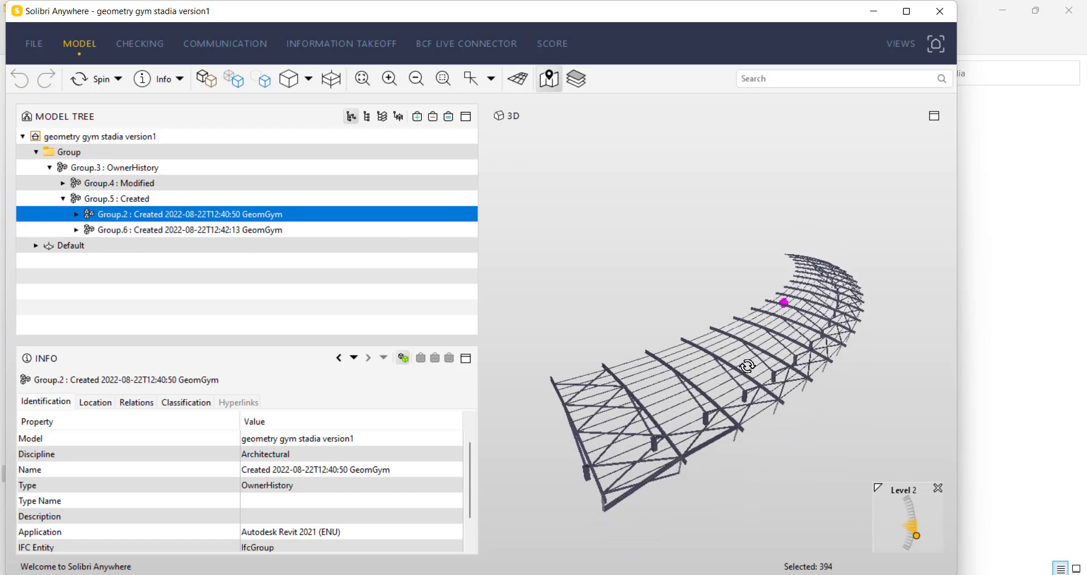
Step: Isolate the elements of the group created at 2022-08-22T12:42:13 in the 3D view
left_click(267, 232)
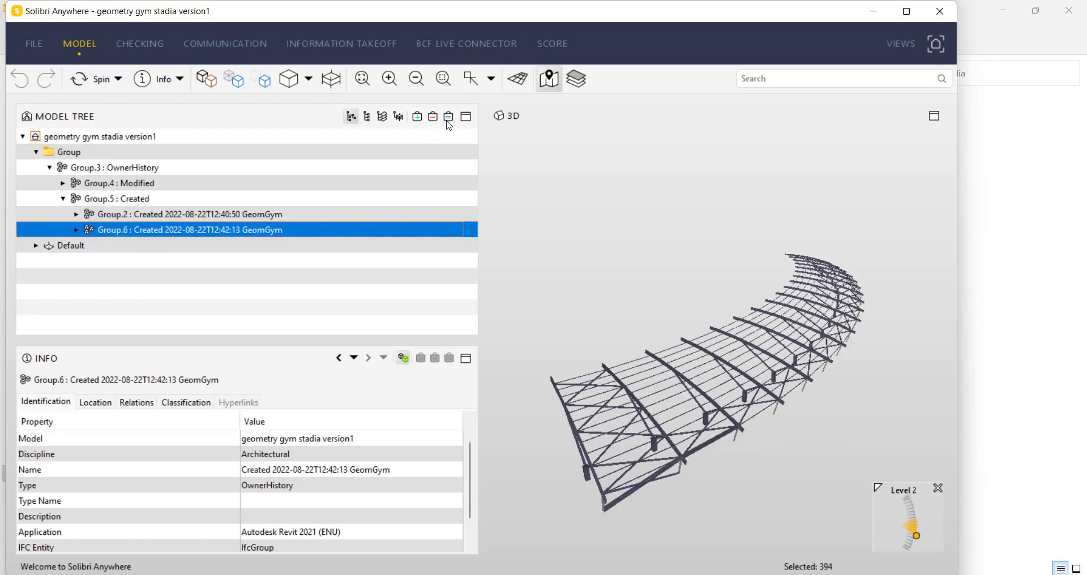
left_click(448, 118)
left_click_drag(686, 422, 606, 383)
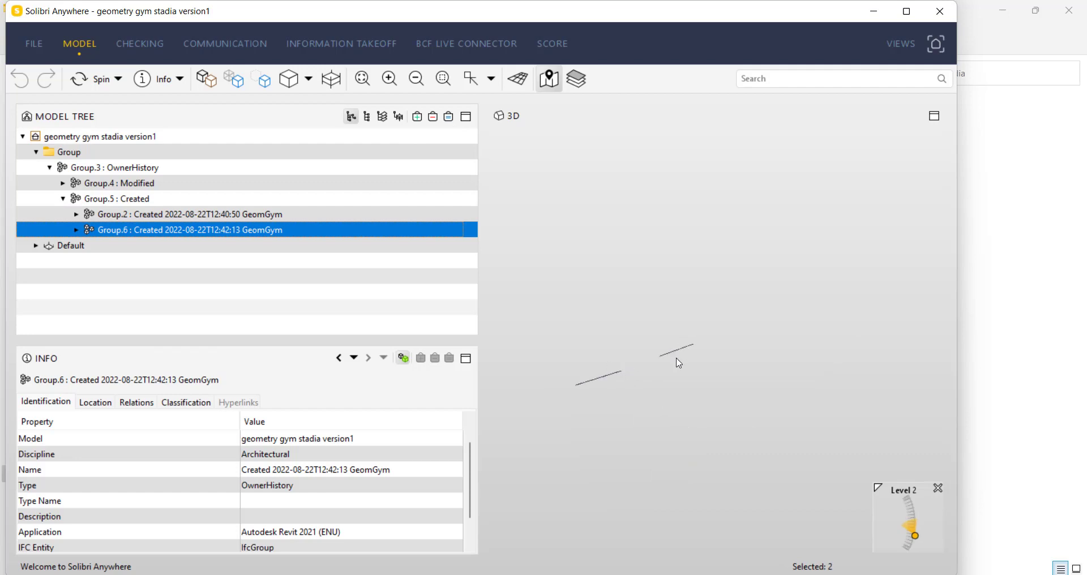
Step: Isolate the beams of the group modified at 2022-08-22T12:42:13 and examine the identification properties of Beam.0.2
left_click(63, 183)
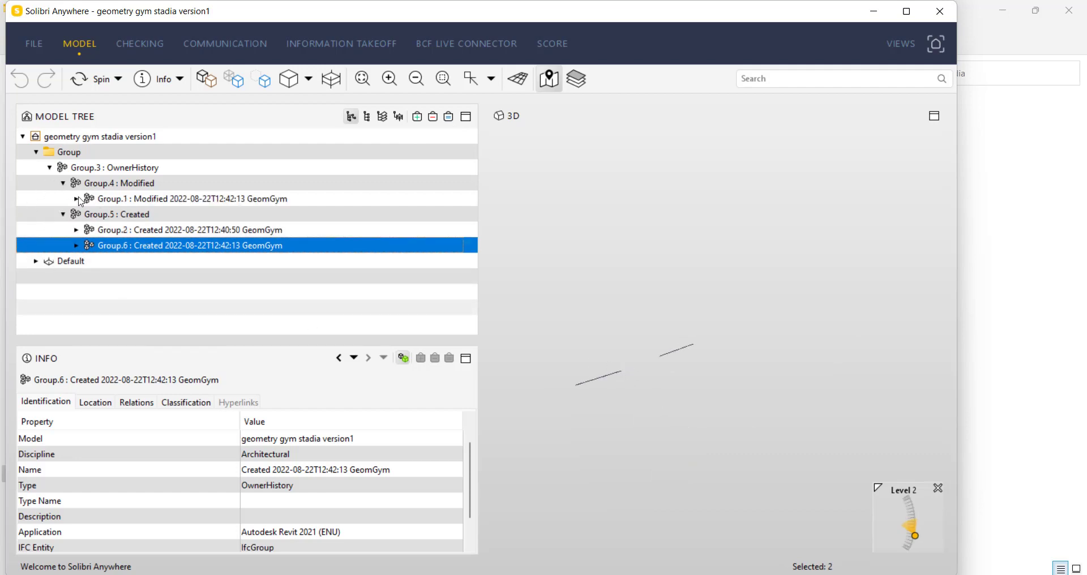
left_click(77, 199)
left_click(206, 192)
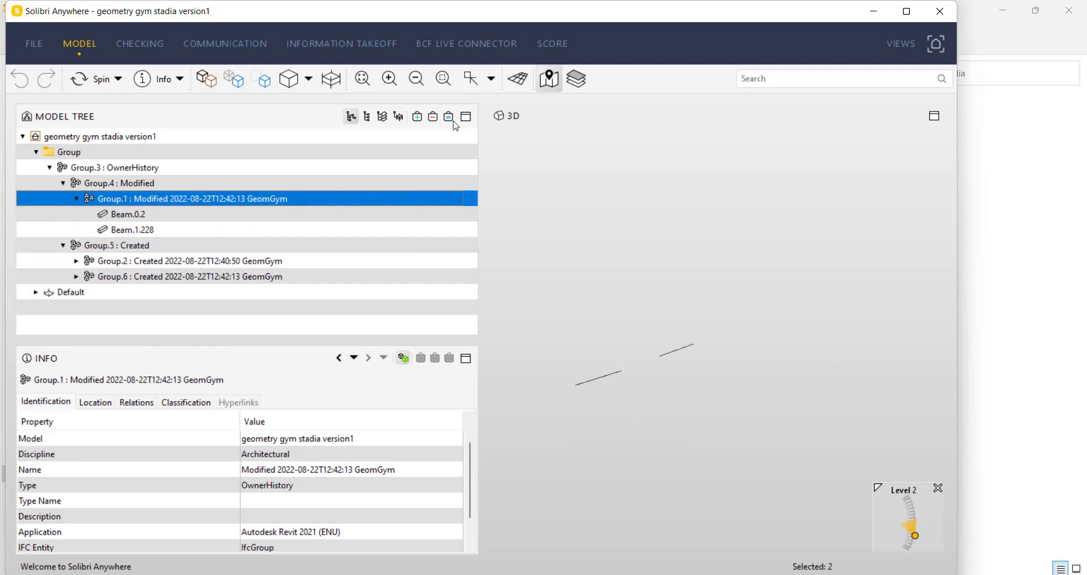
left_click(449, 117)
left_click_drag(716, 371, 625, 511)
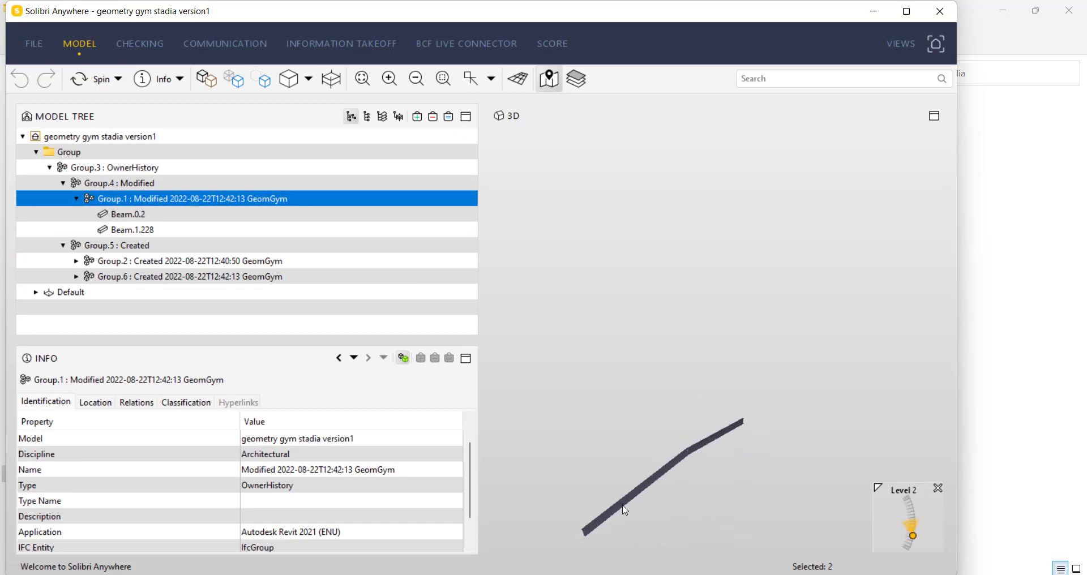
left_click(624, 511)
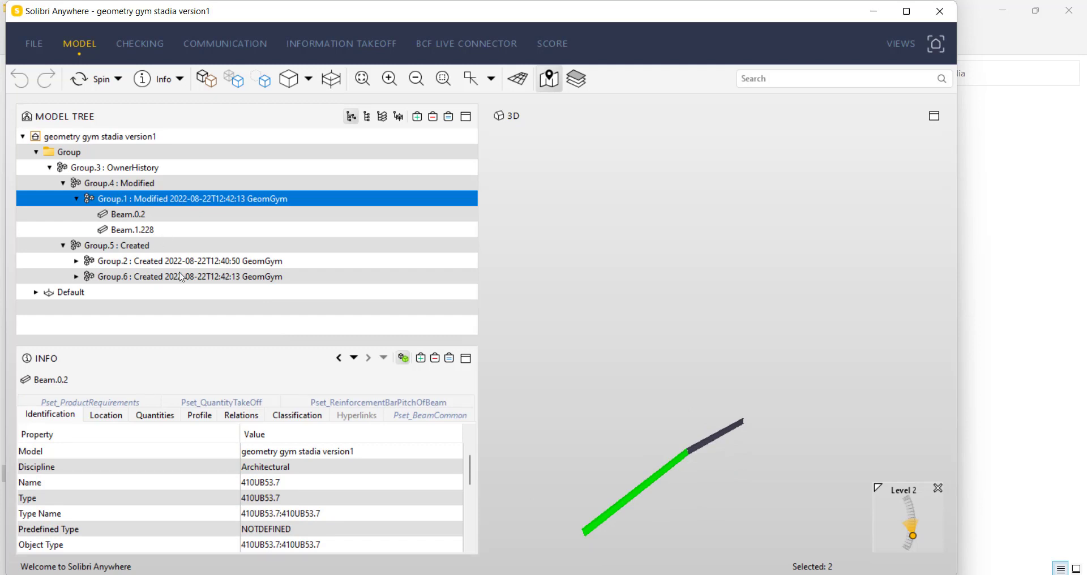
scroll(289, 469, "down", 5)
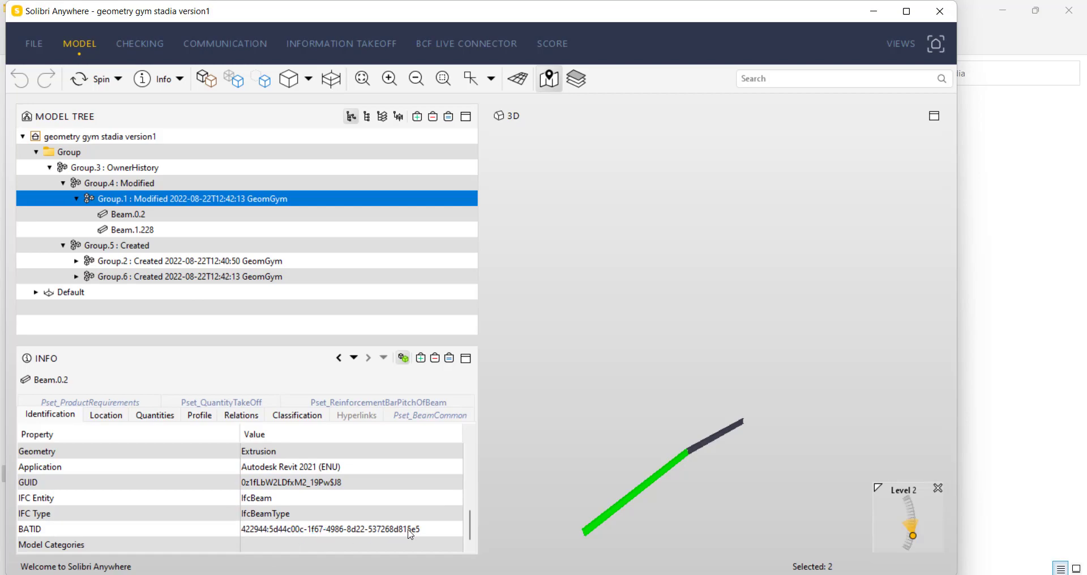
Step: Switch back to Revit and view the stadia framing in 3D
key("alt+Tab")
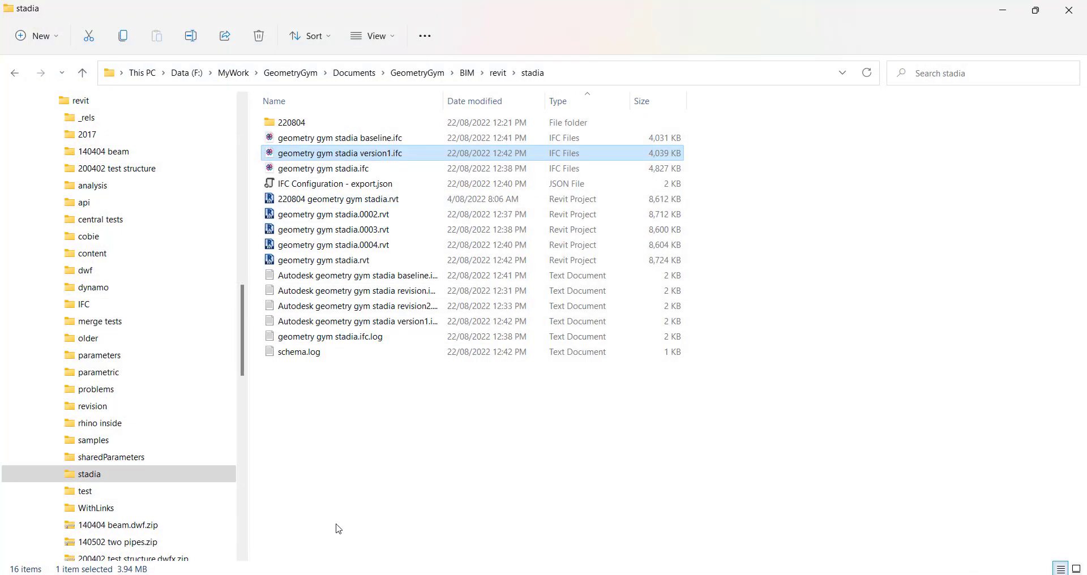
key("alt+Tab")
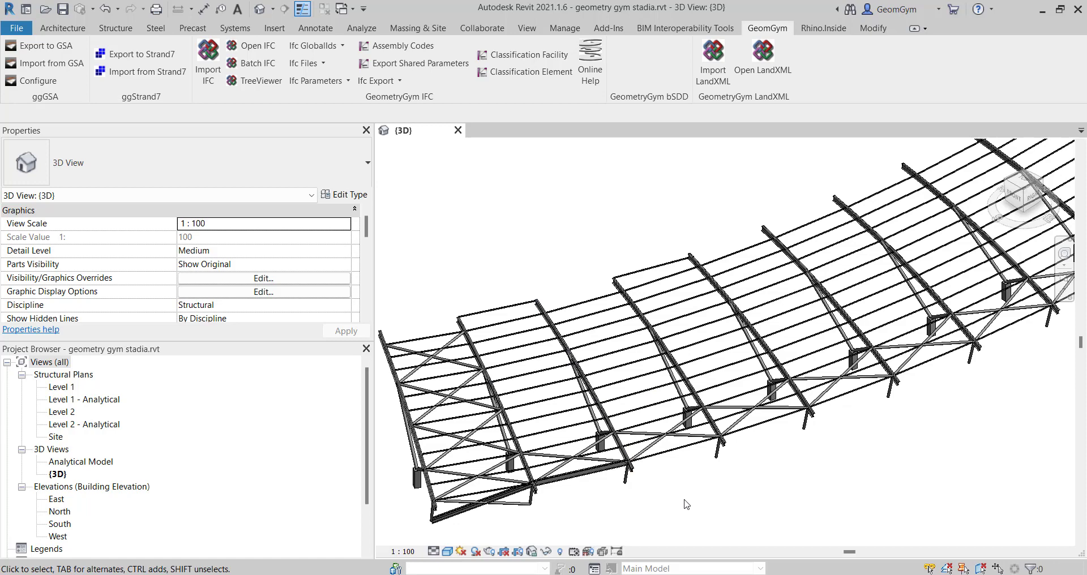
scroll(686, 504, "down", 2)
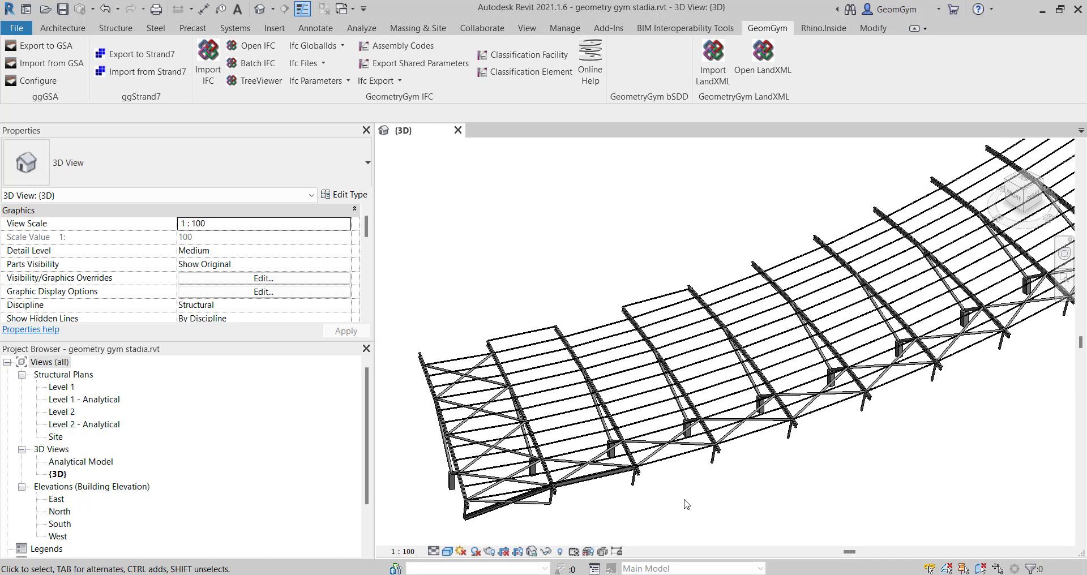